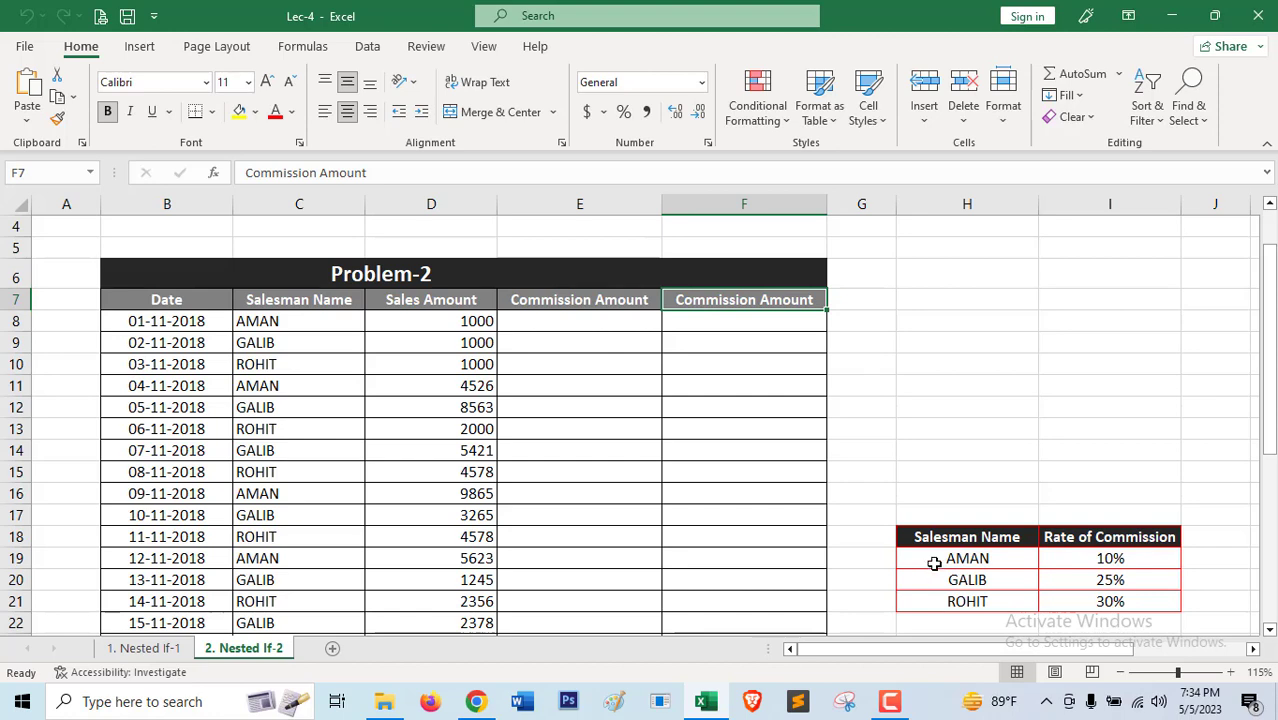
left_click(1076, 566)
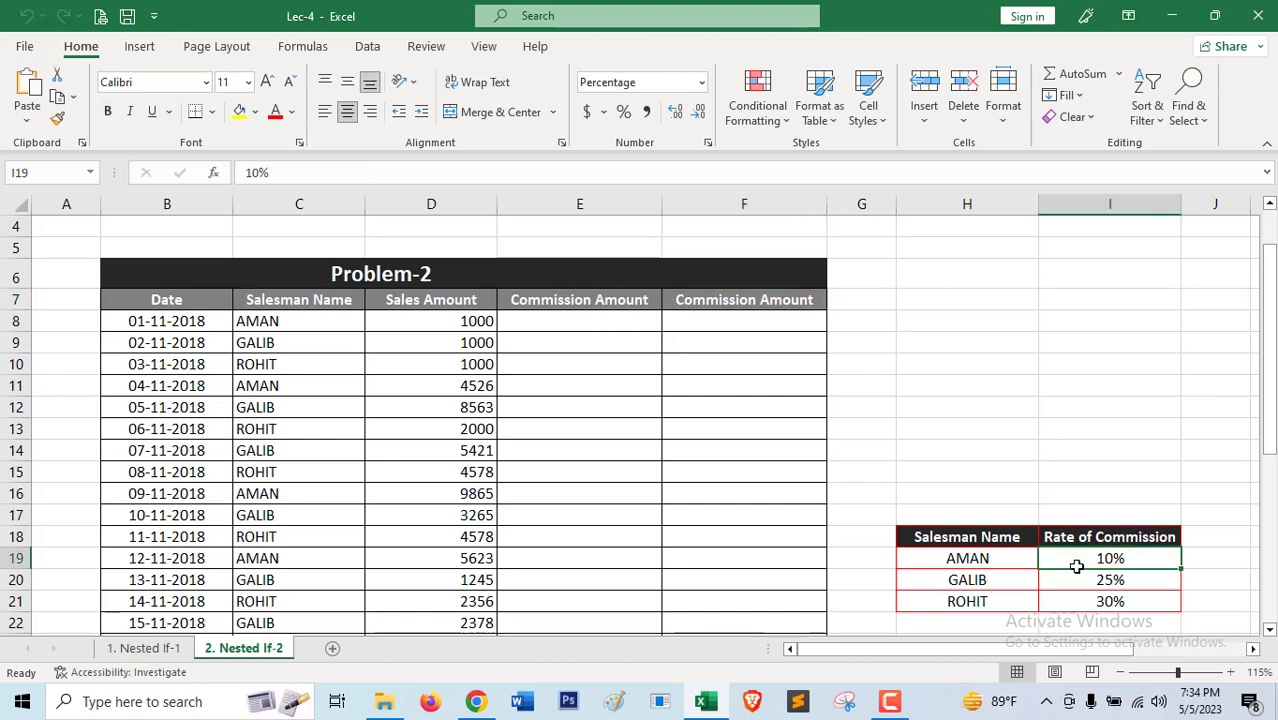
left_click(978, 585)
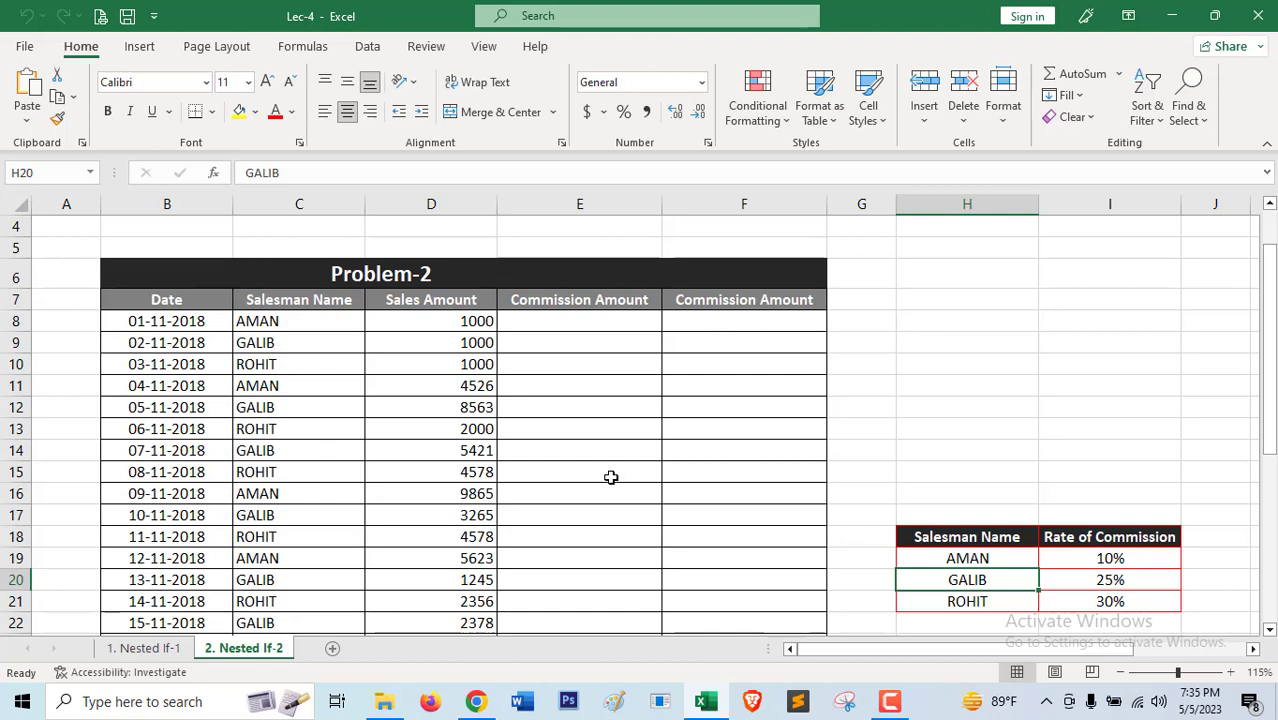
left_click(547, 329)
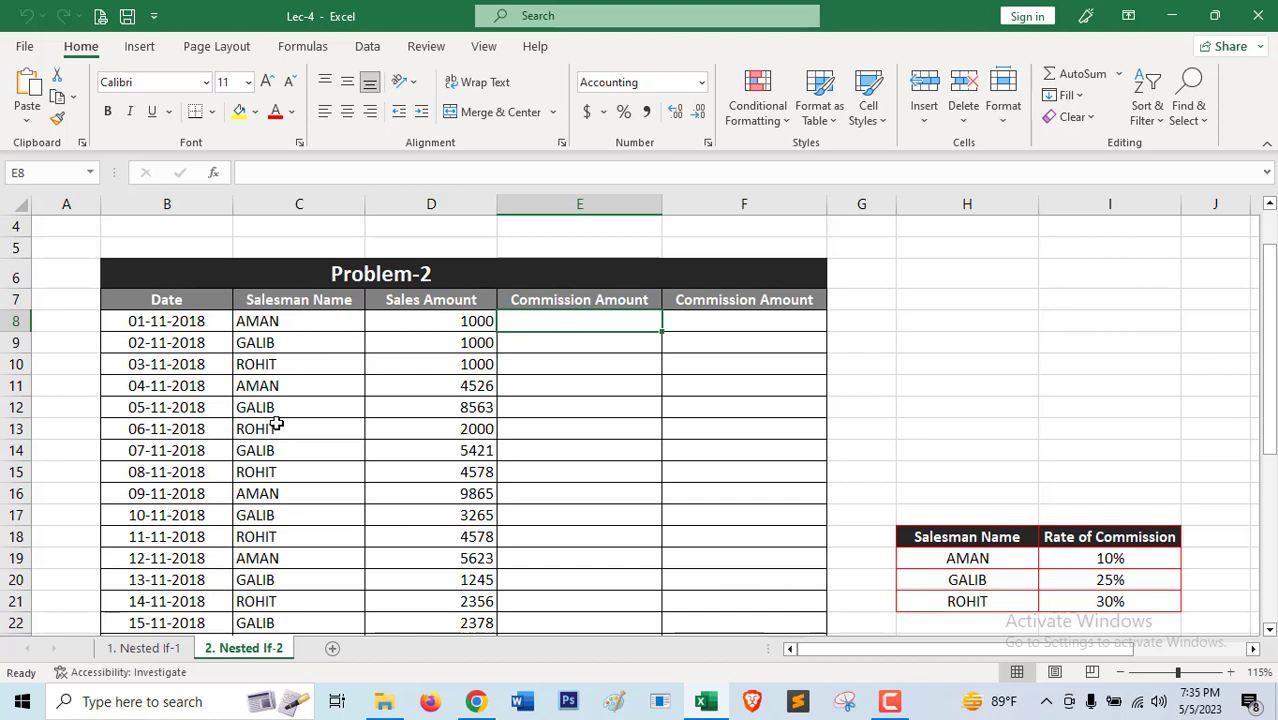
left_click(313, 385)
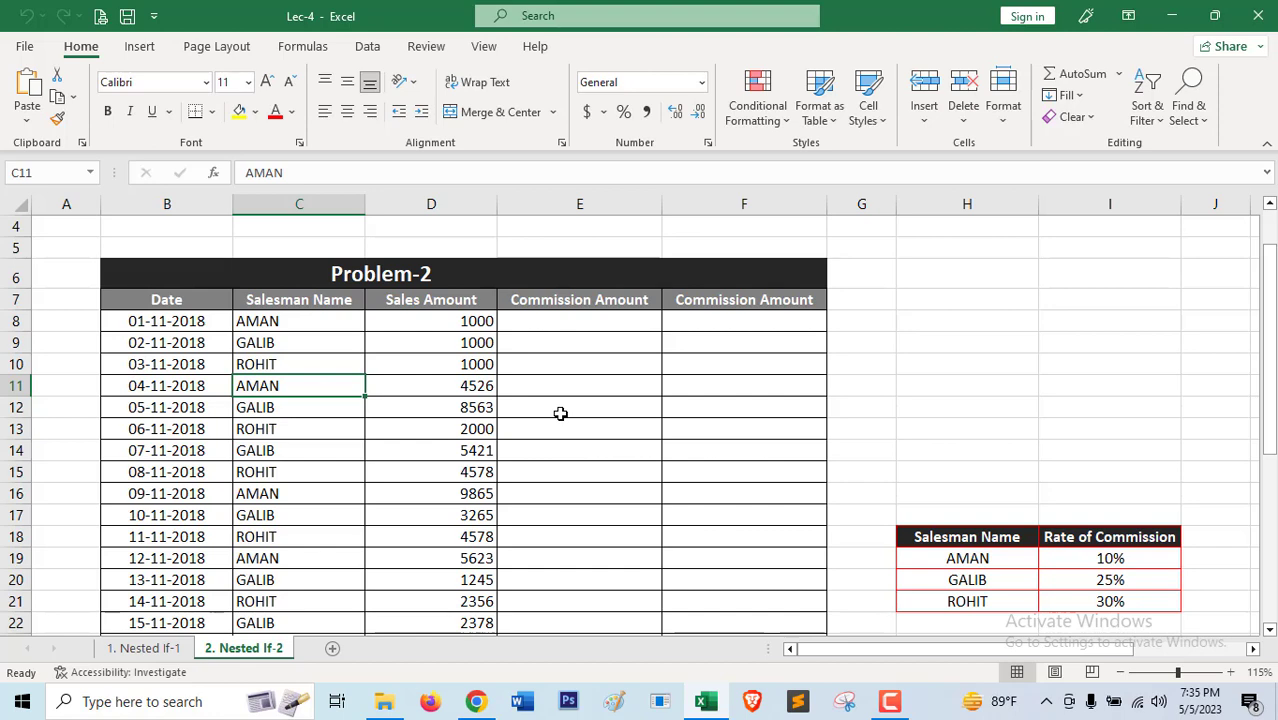
Step: Start an IF formula in E8 that returns D8*10% when C8 equals the first salesman's name in the rate table
left_click(556, 326)
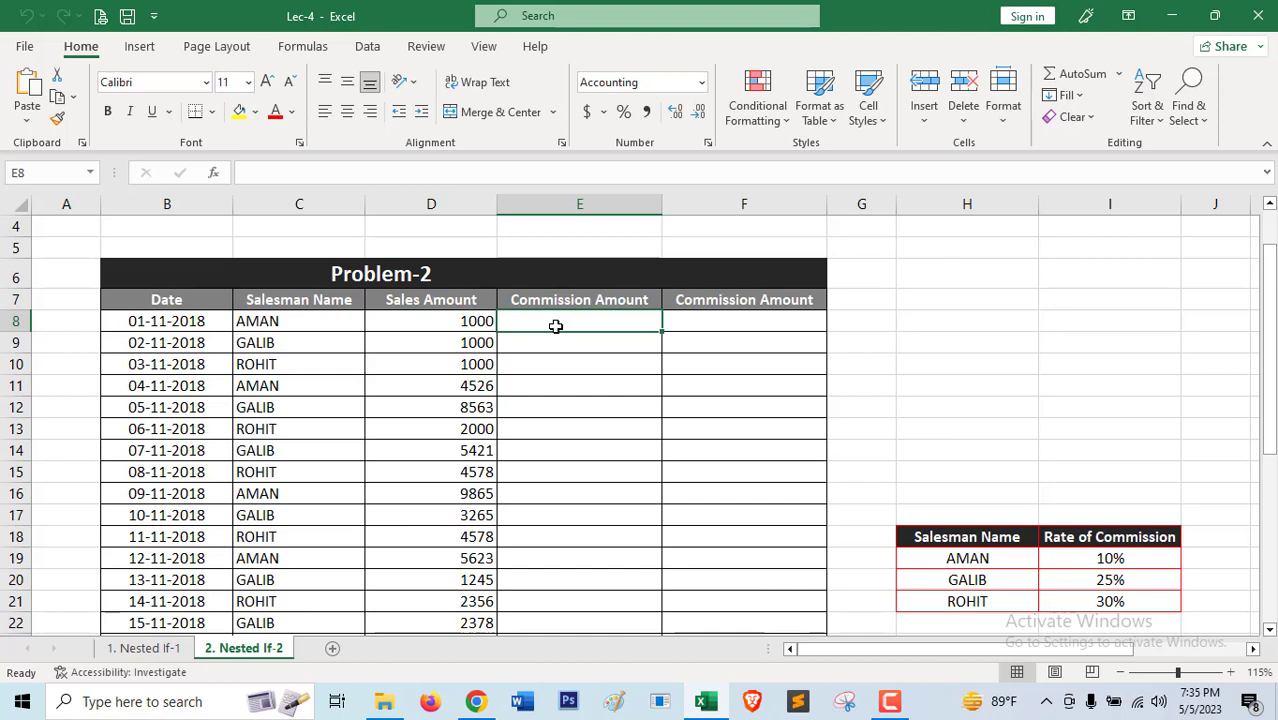
type("=")
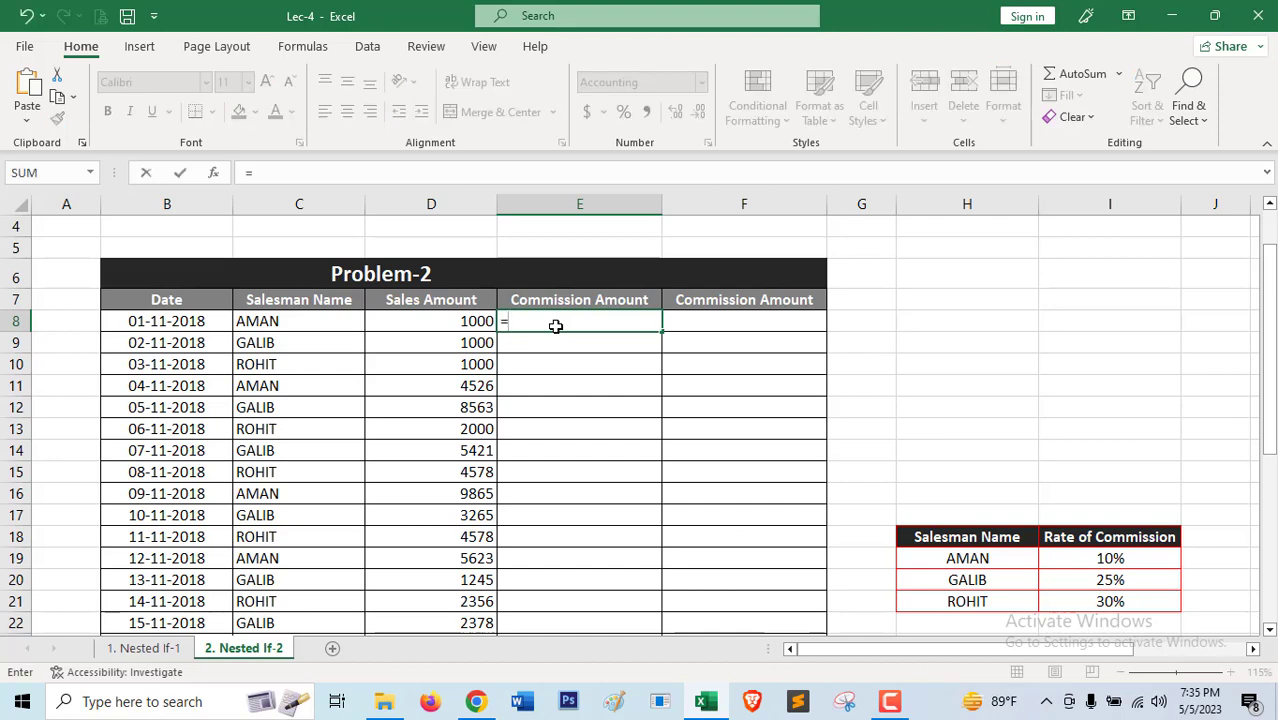
type("IF")
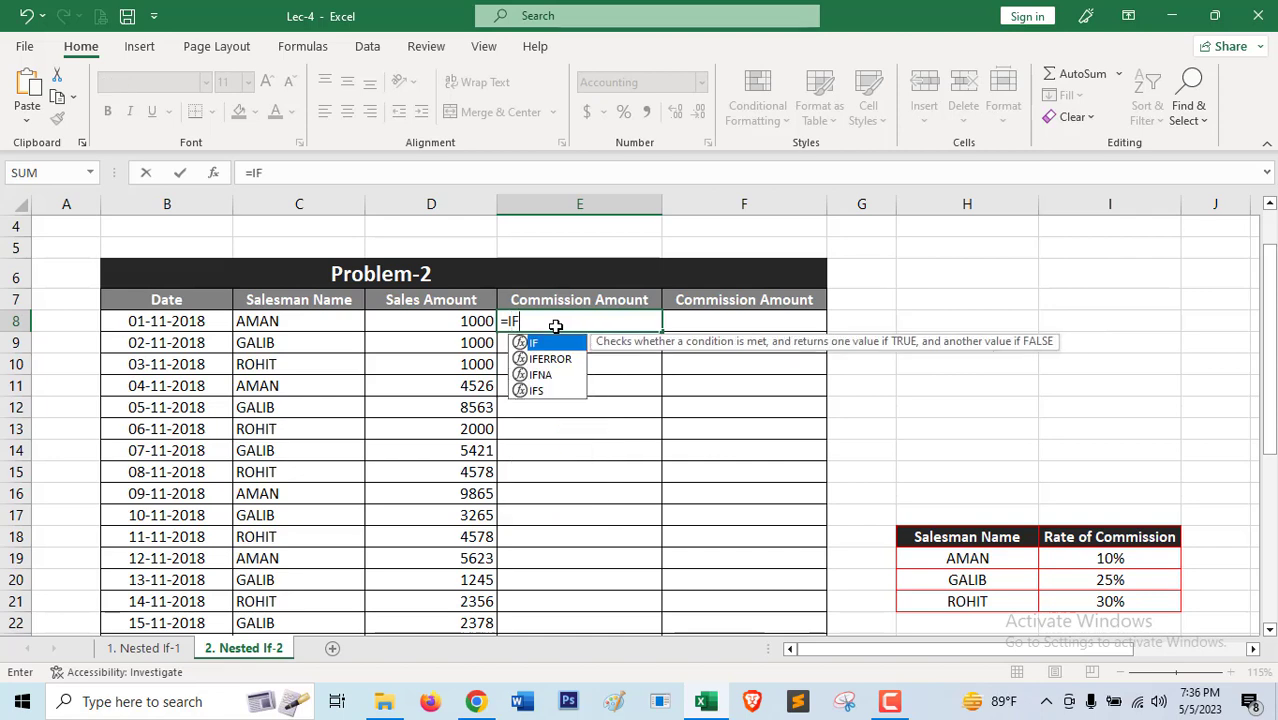
type("(")
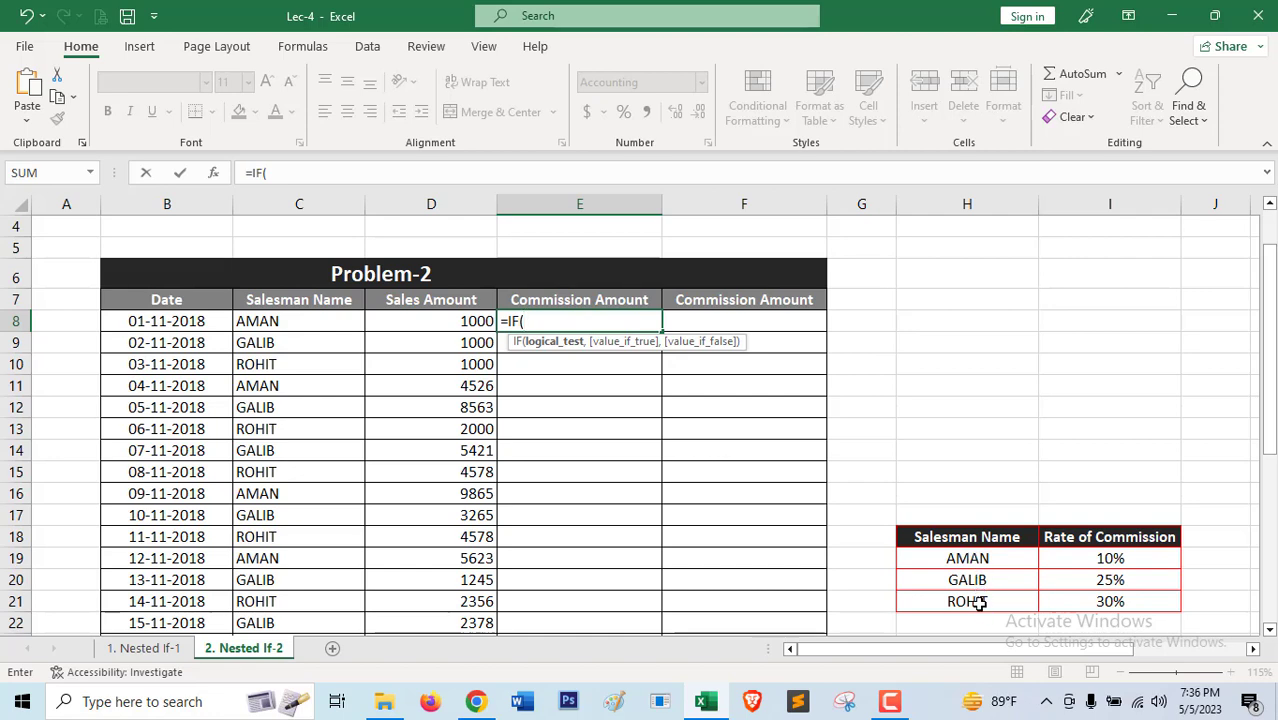
left_click(268, 330)
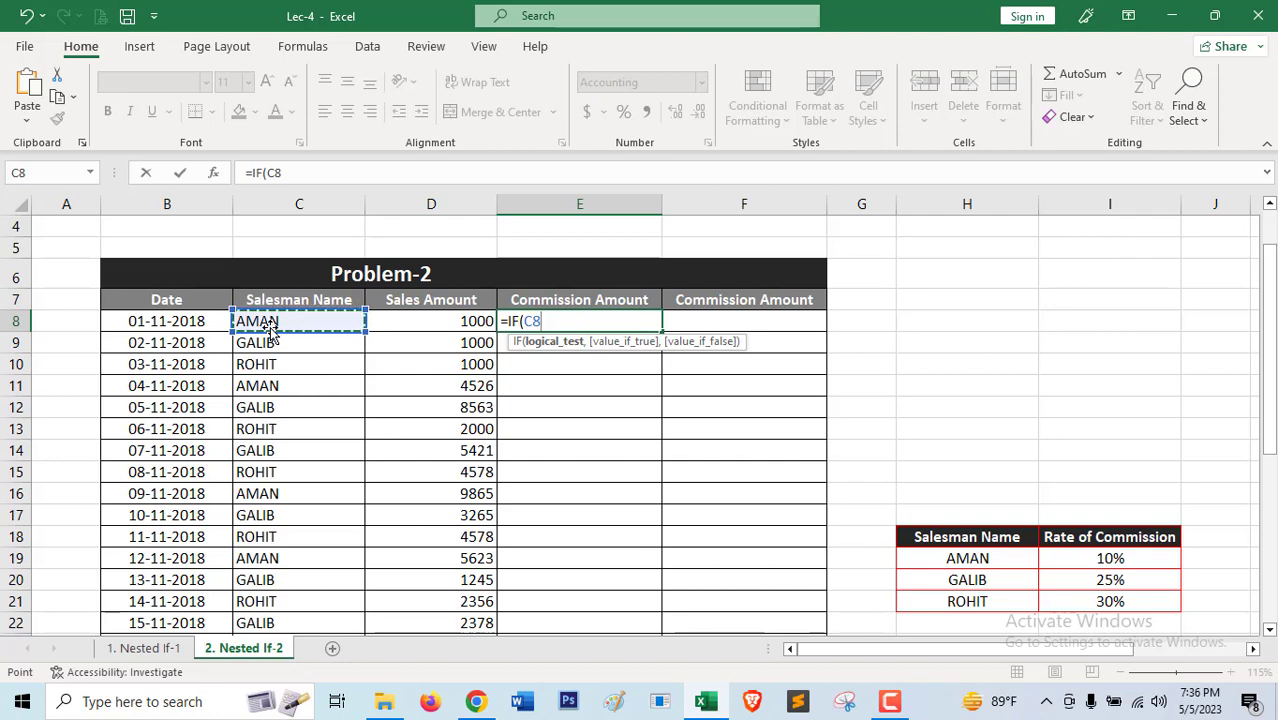
type("=")
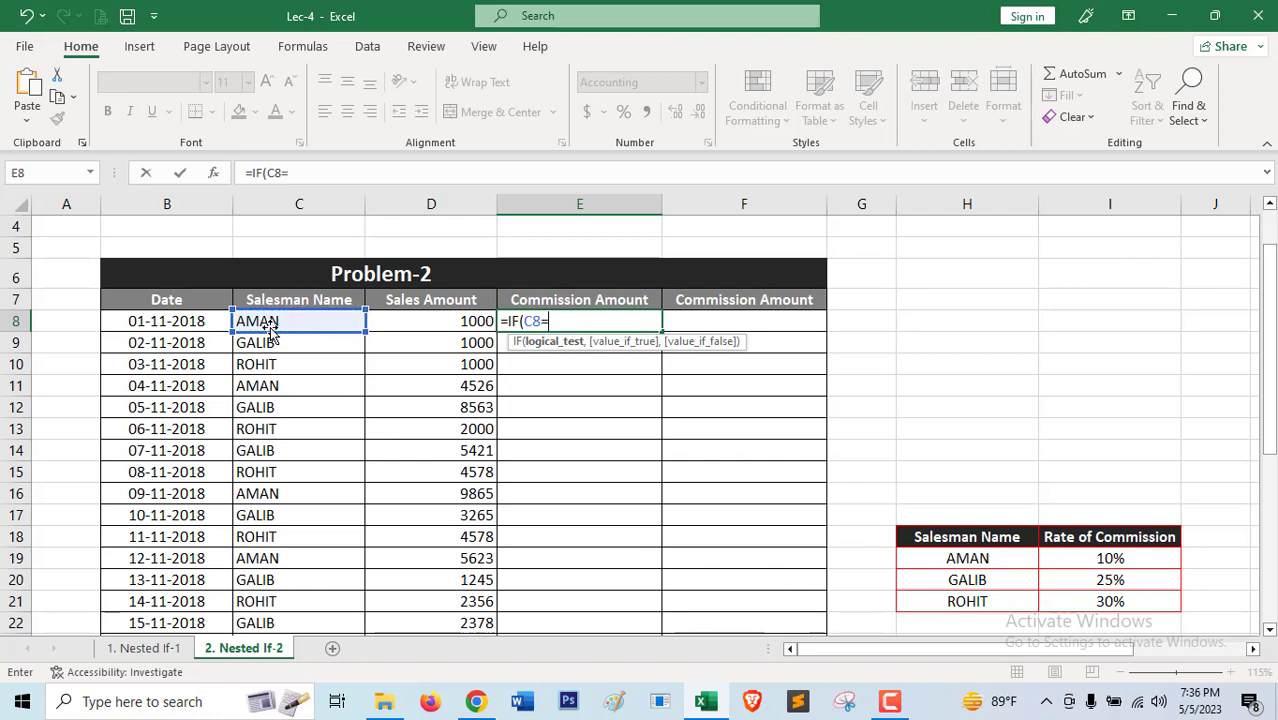
type("\"AMAN")
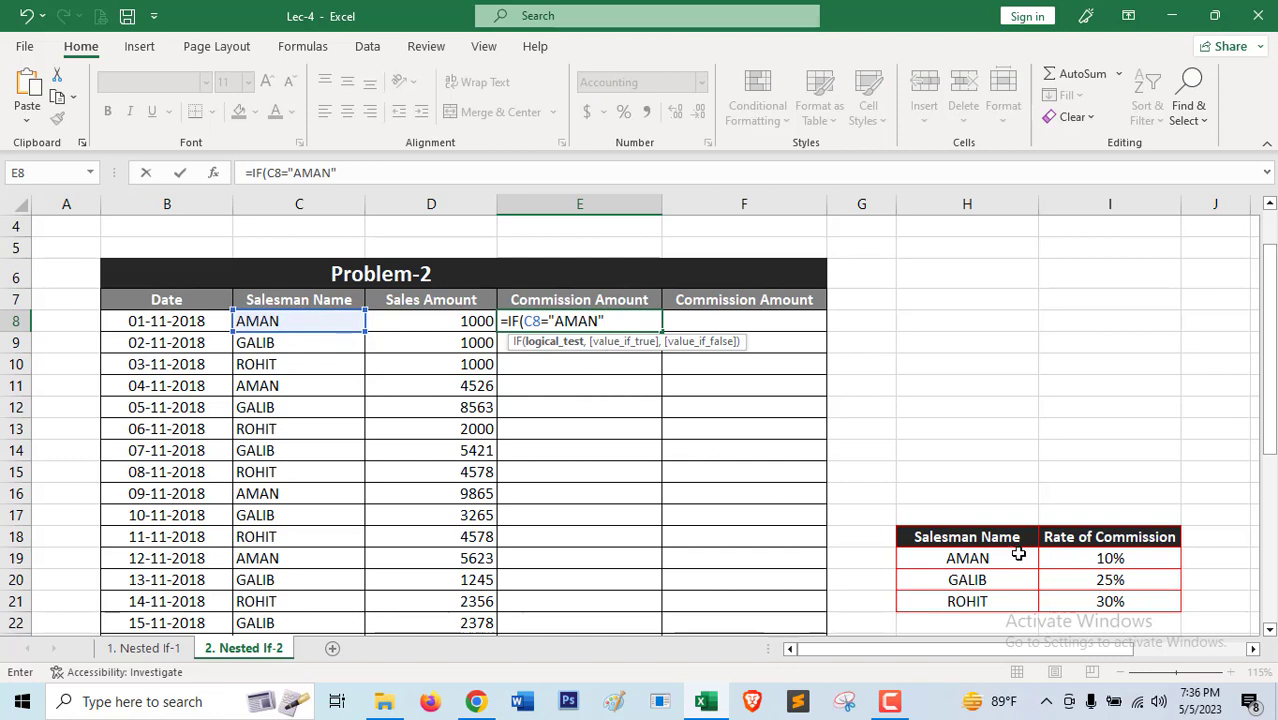
type(",")
left_click(436, 329)
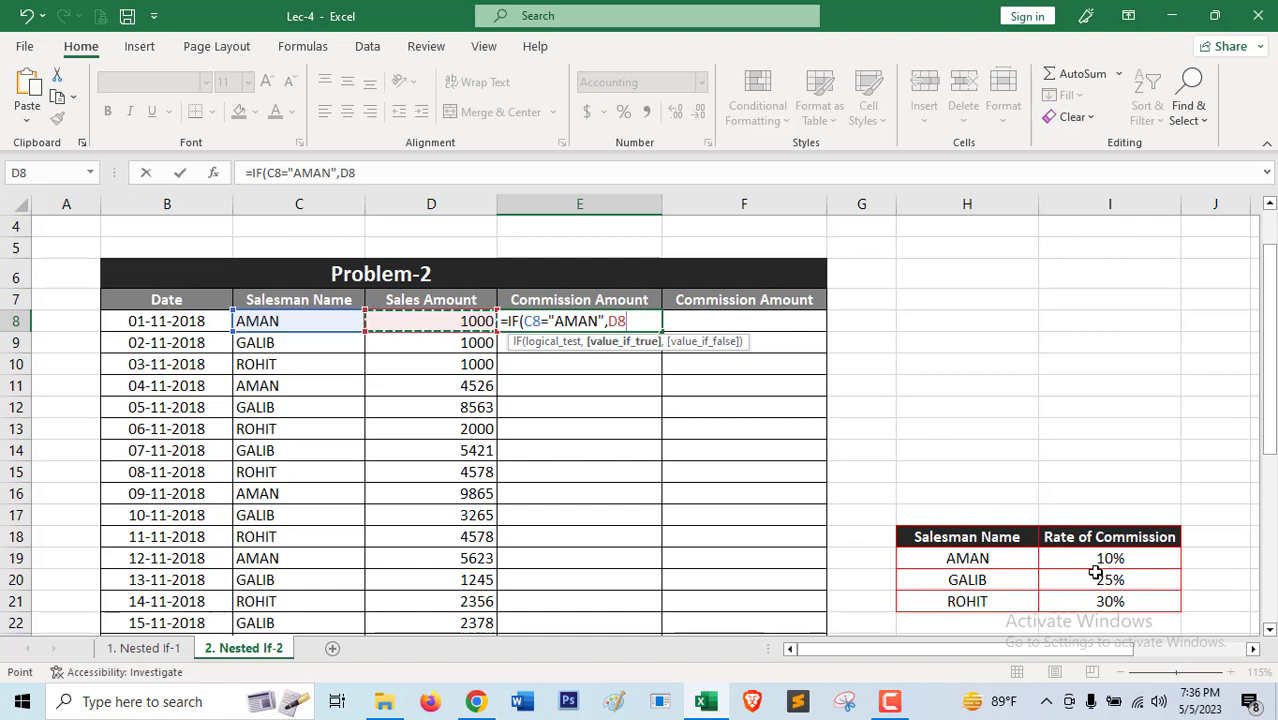
type("*")
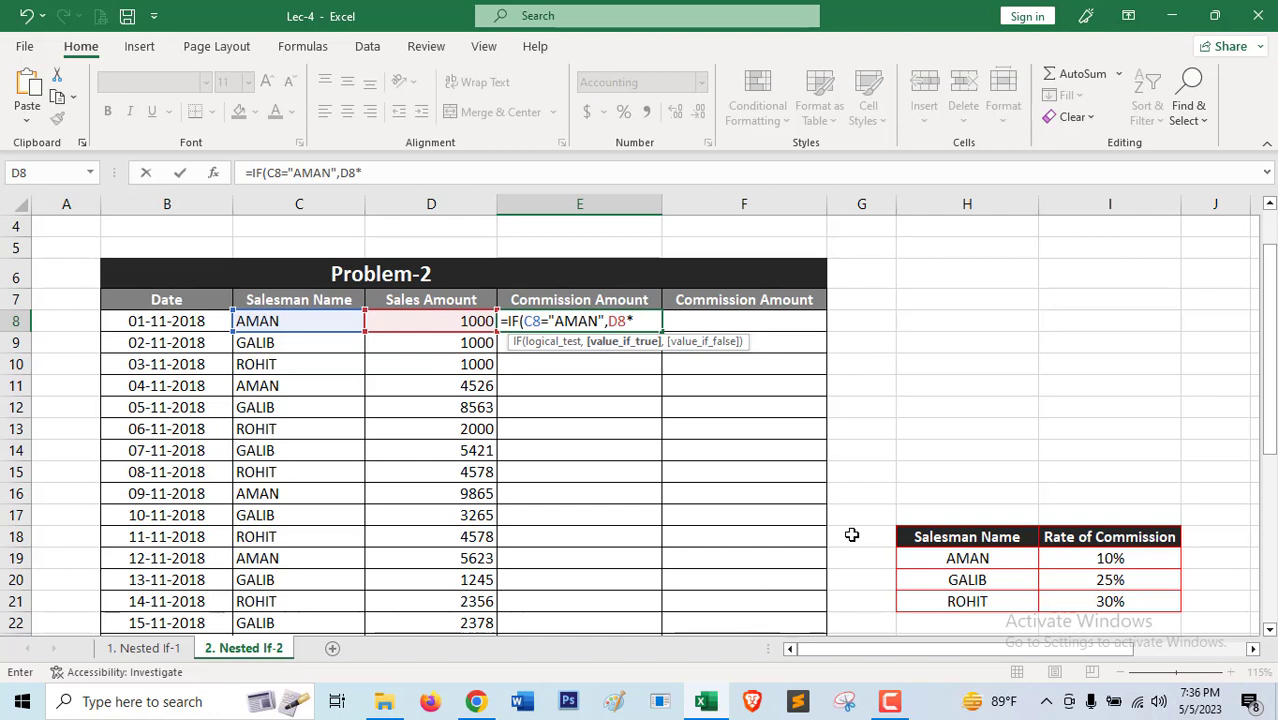
type("%")
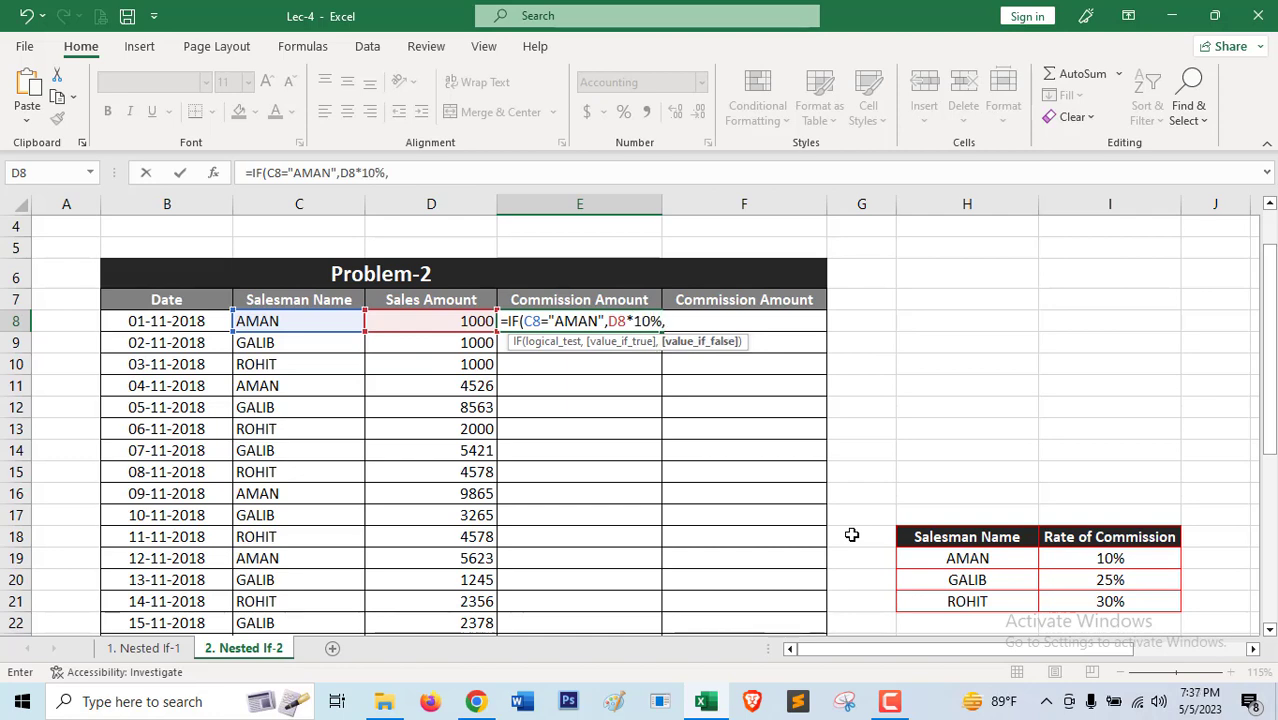
Step: Nest a second IF returning D8*25% when C8 equals the second listed salesman's name, and open a third IF comparing C8
type(",IF(")
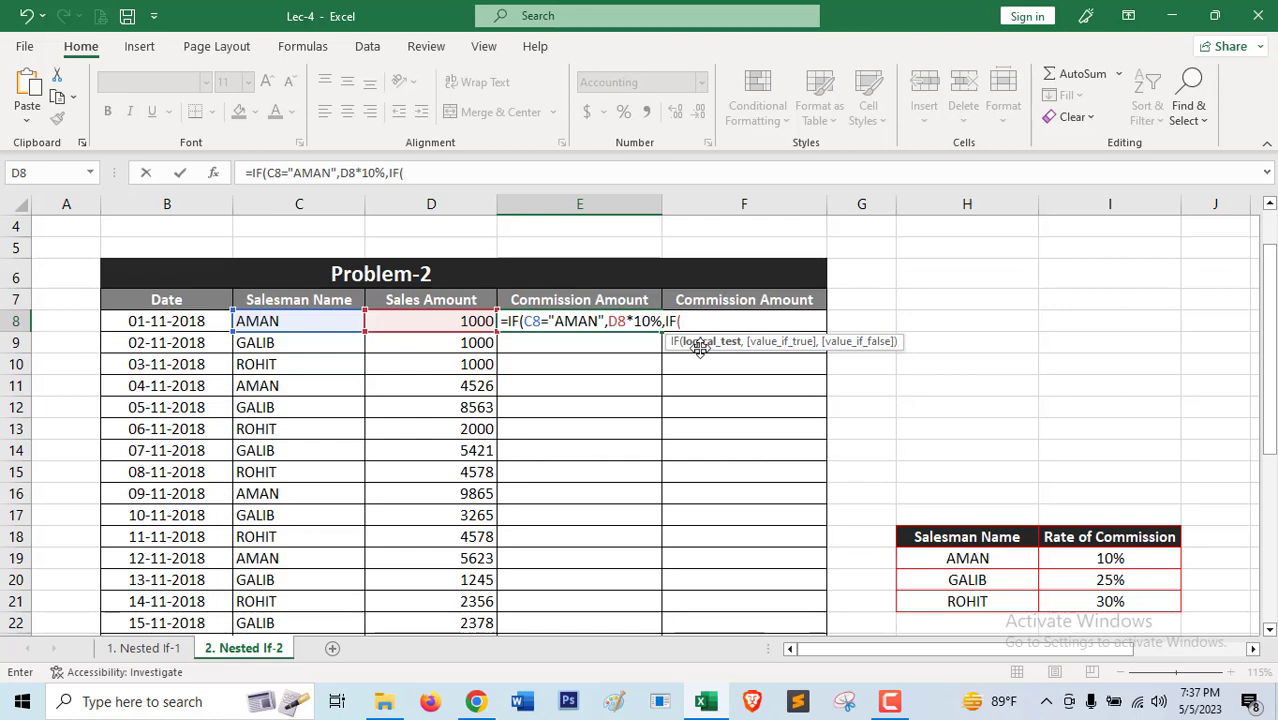
left_click(292, 321)
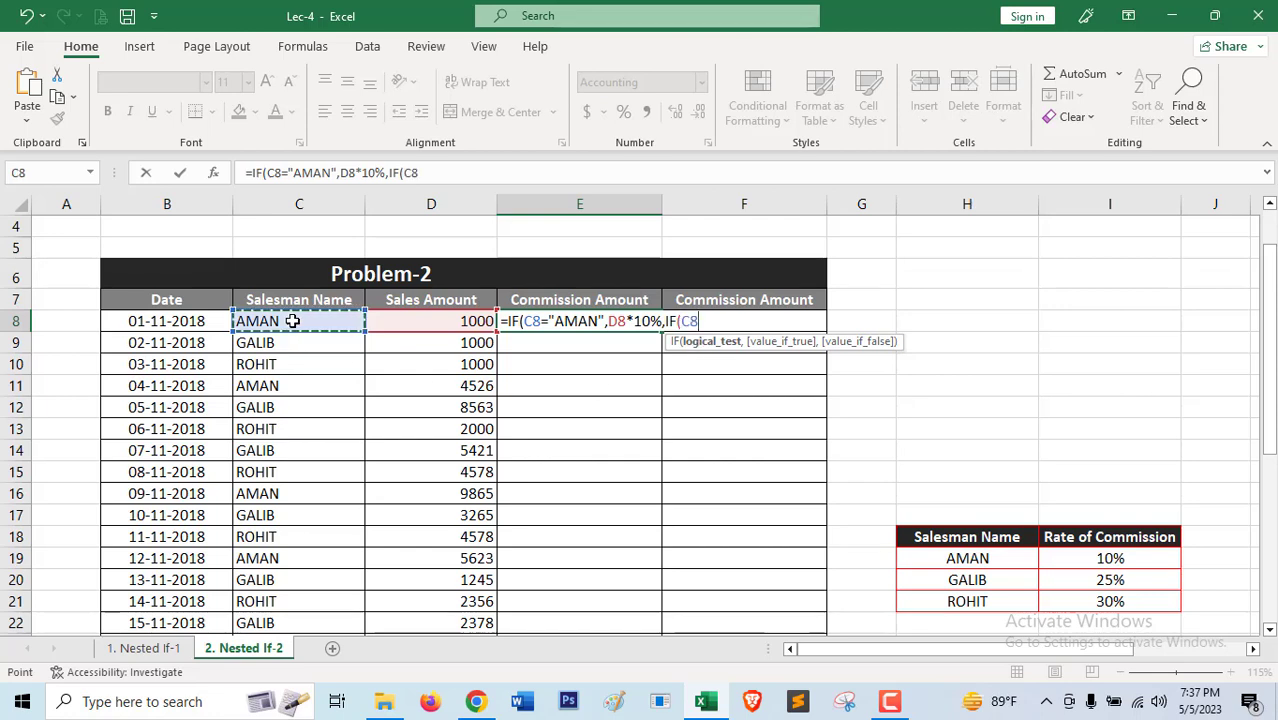
type("=")
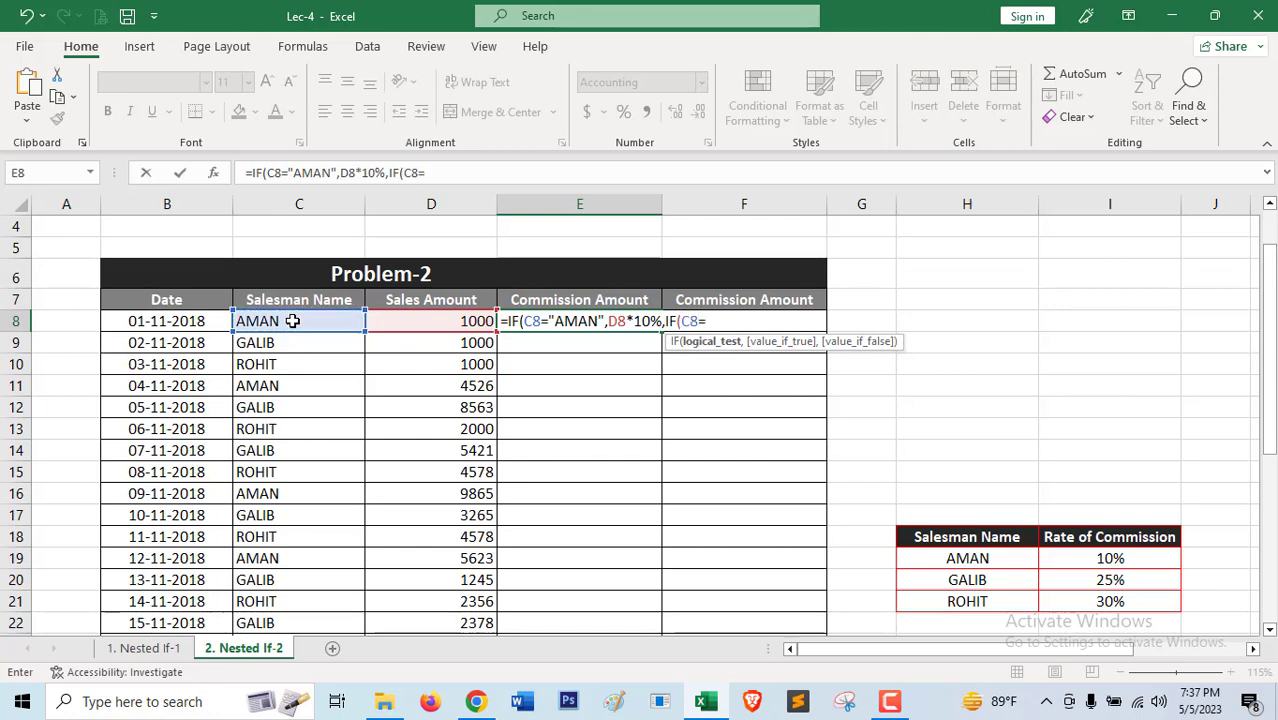
type("\"GALIB\",")
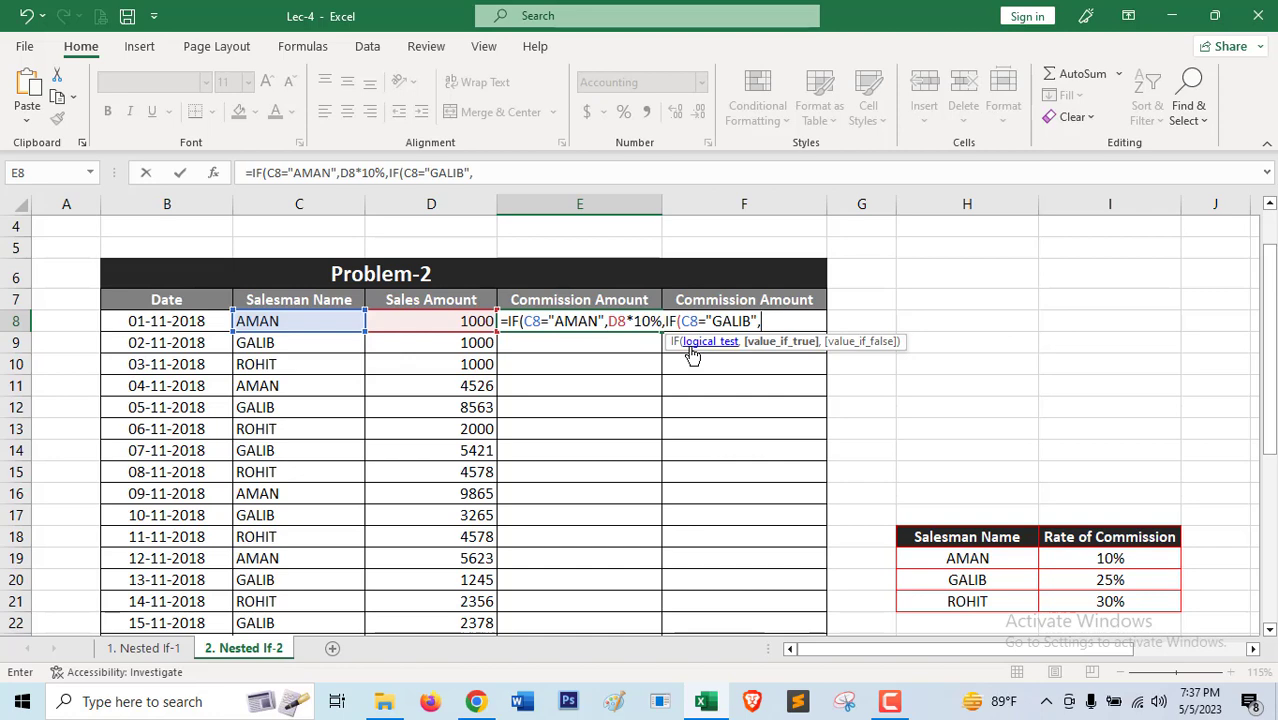
left_click(432, 321)
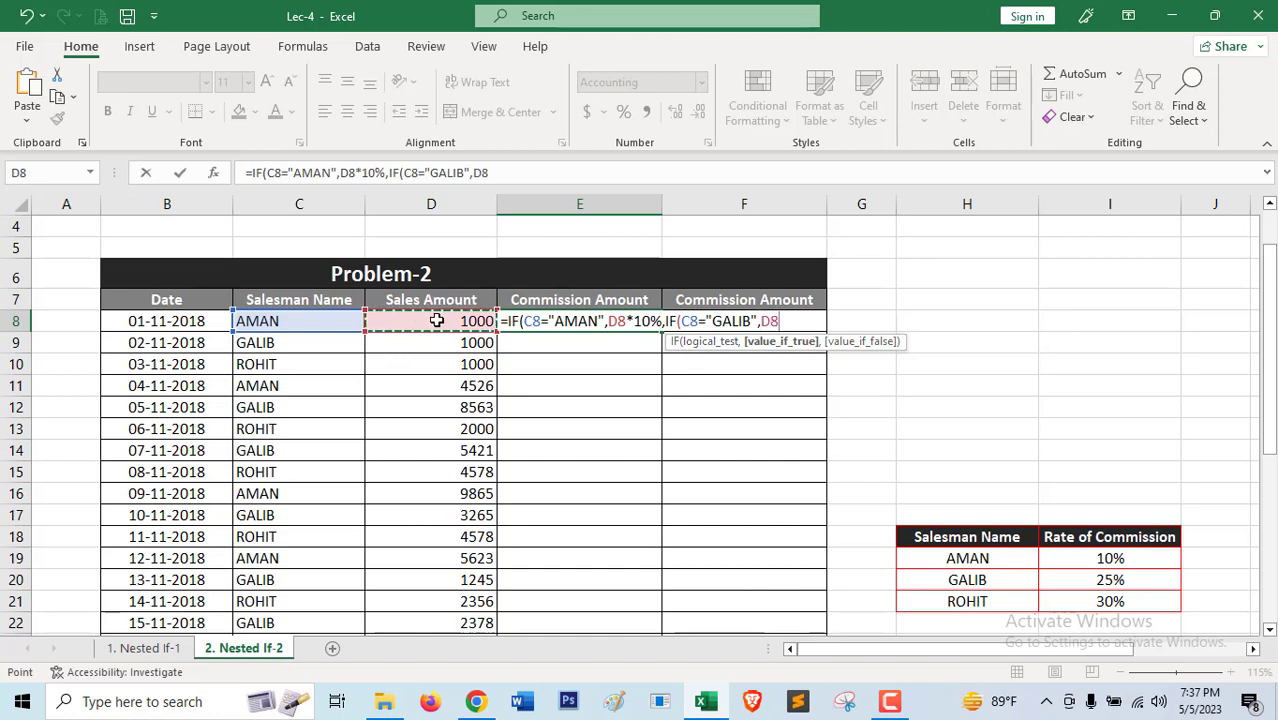
type("*")
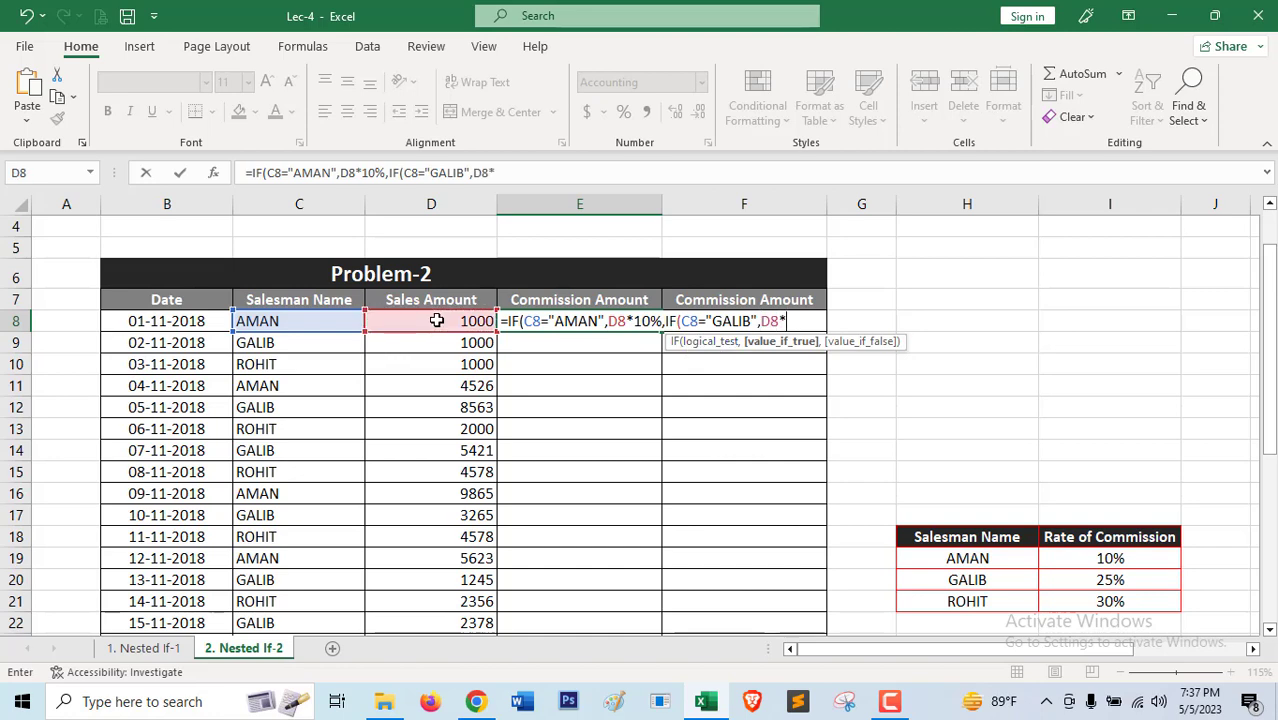
type("25%,IF(")
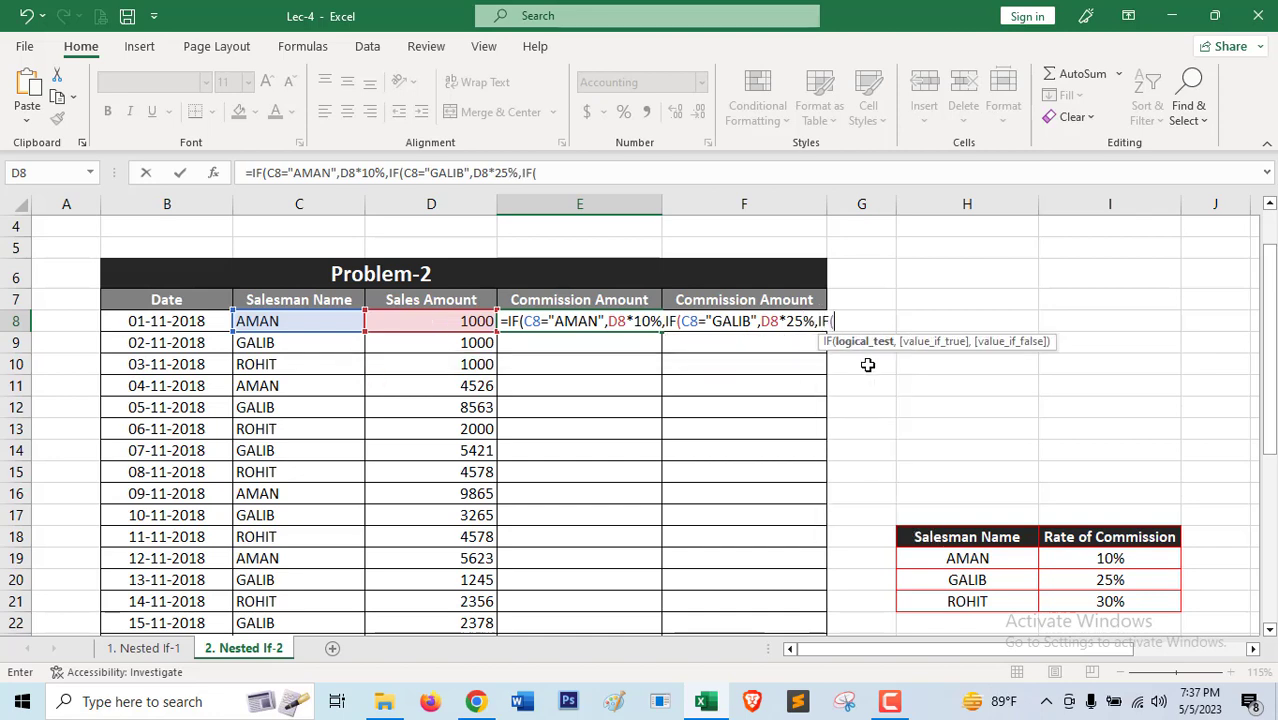
left_click(309, 320)
type("=")
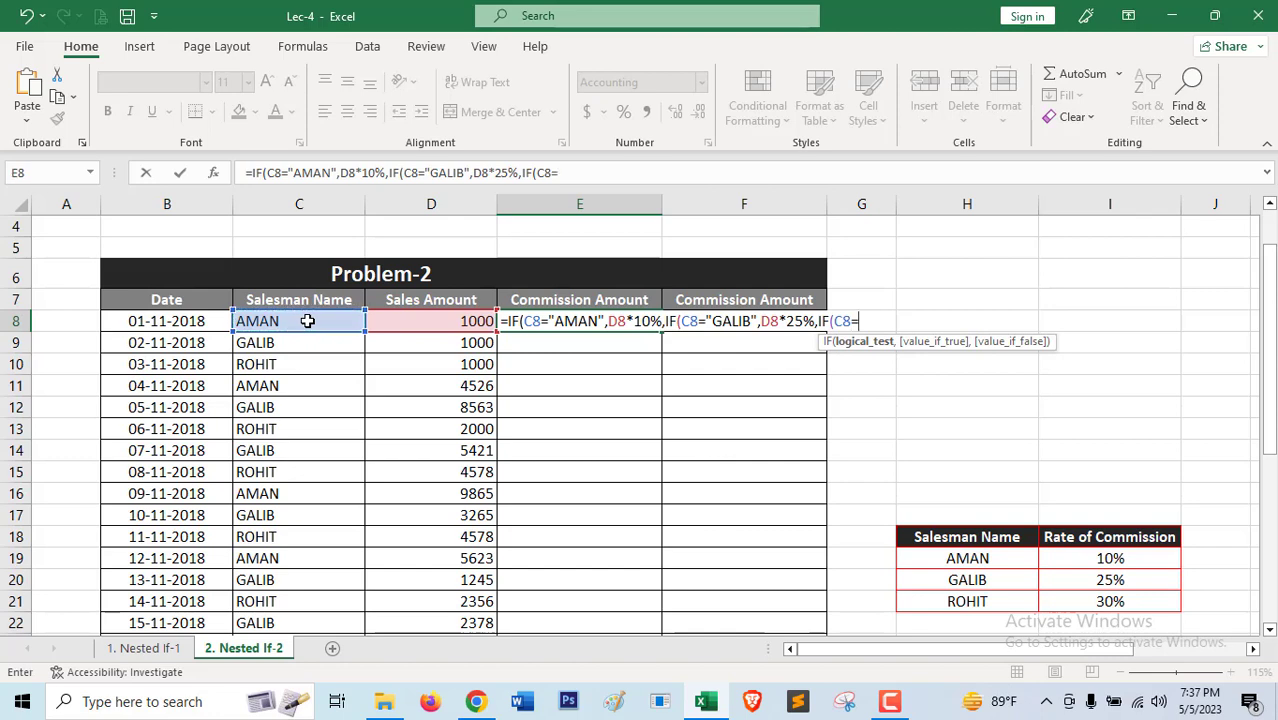
type("ROHIT")
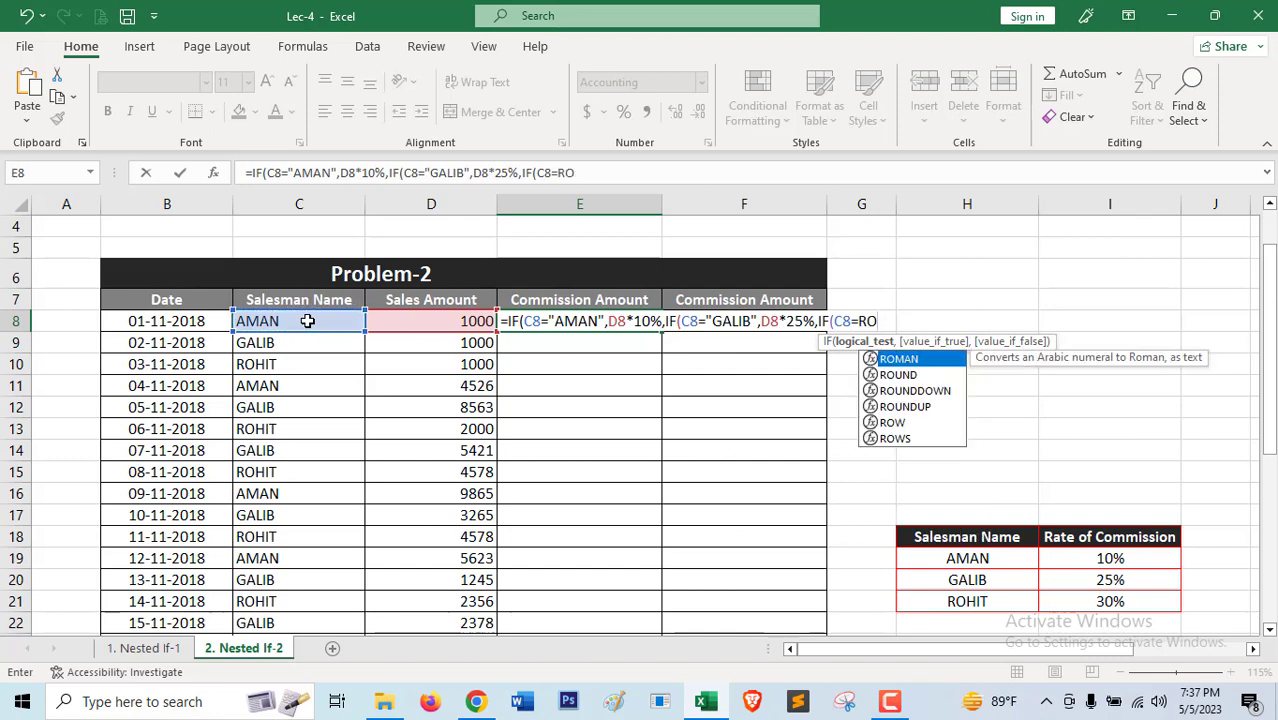
key("BackSpace")
key("BackSpace")
key("BackSpace")
key("BackSpace")
key("BackSpace")
Step: Complete the third IF's test with the third listed salesman's name in quotation marks, returning D8*30% when it matches
type("\"ROHIT\",")
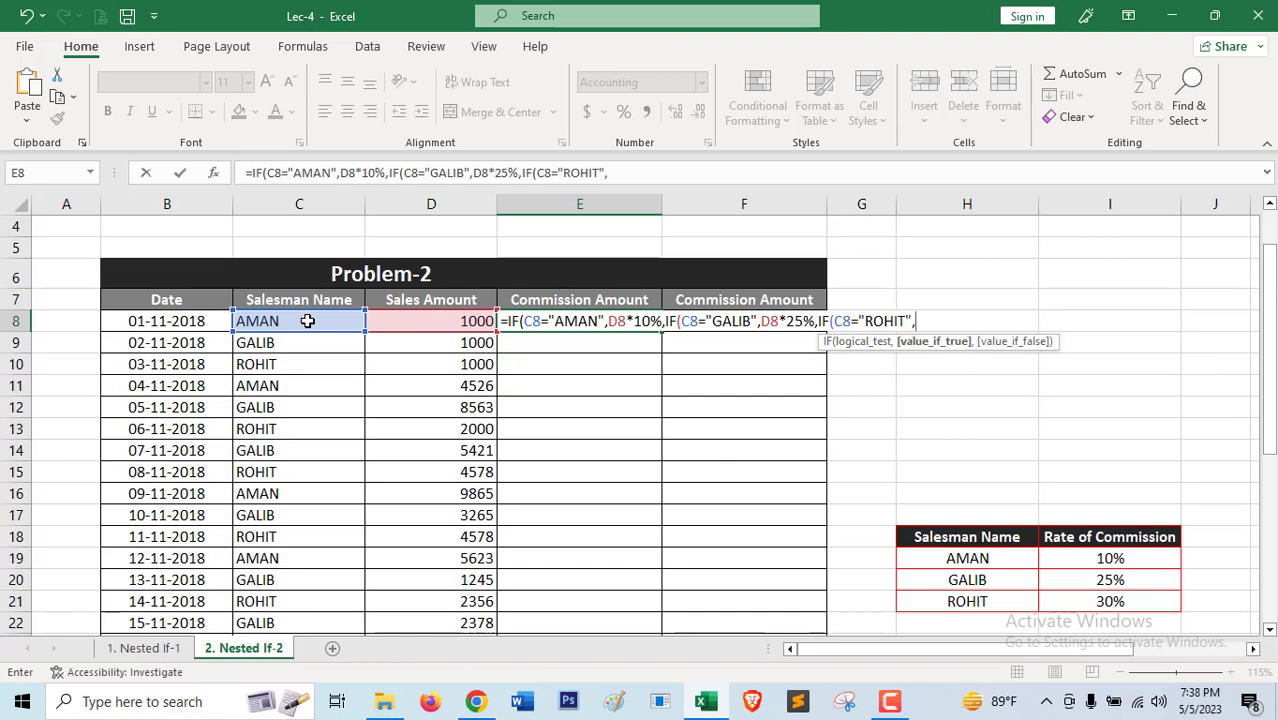
left_click(435, 322)
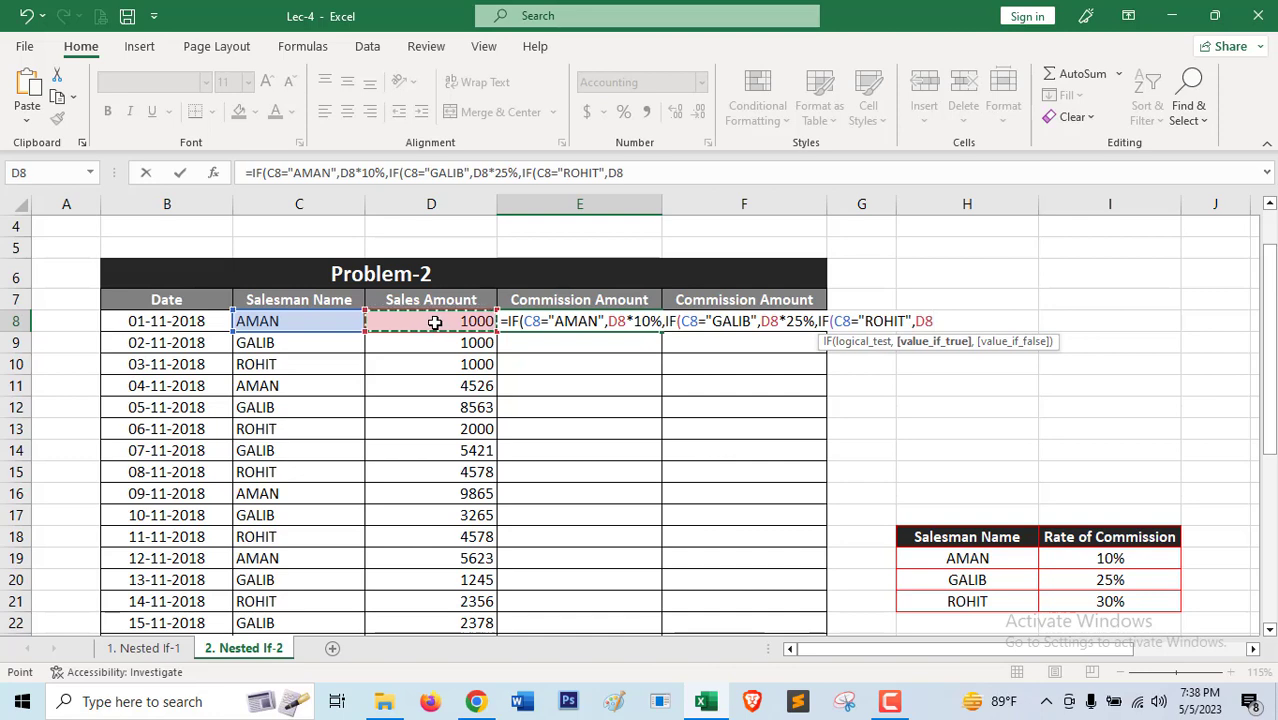
type("*30")
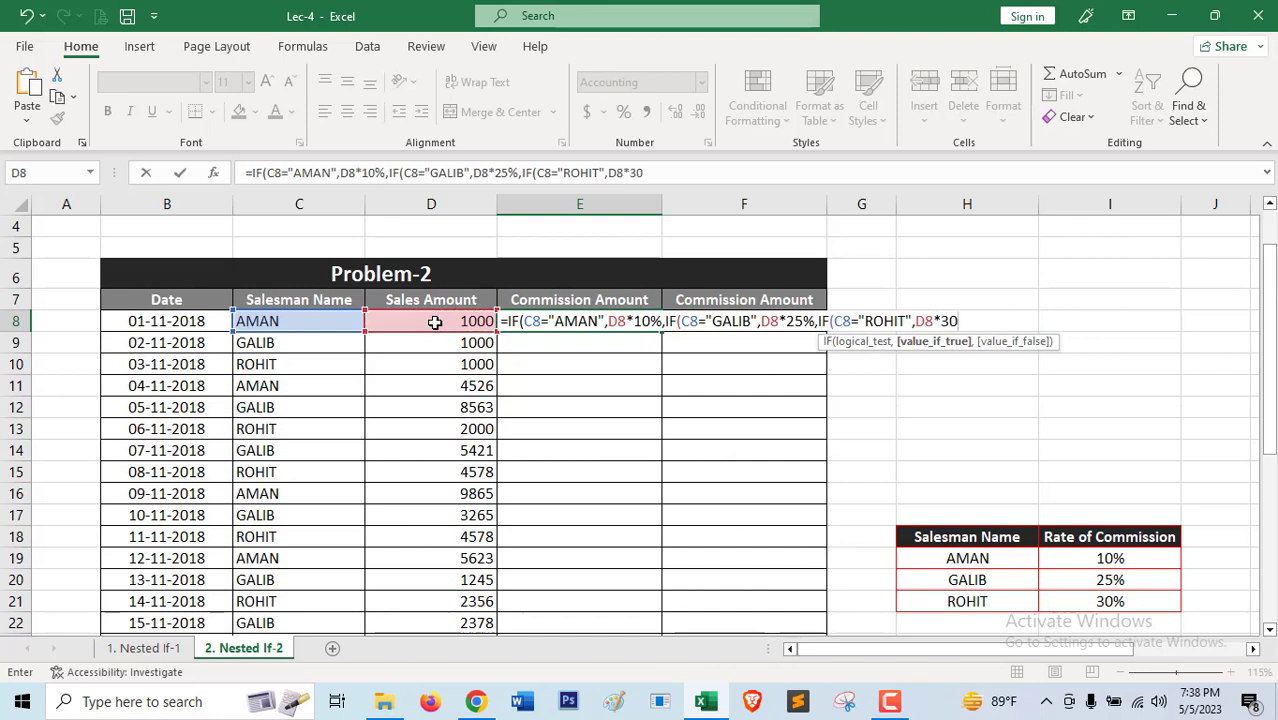
type("%")
Step: Close all three nested IF functions at the end of the E8 formula and enter it
left_click(563, 322)
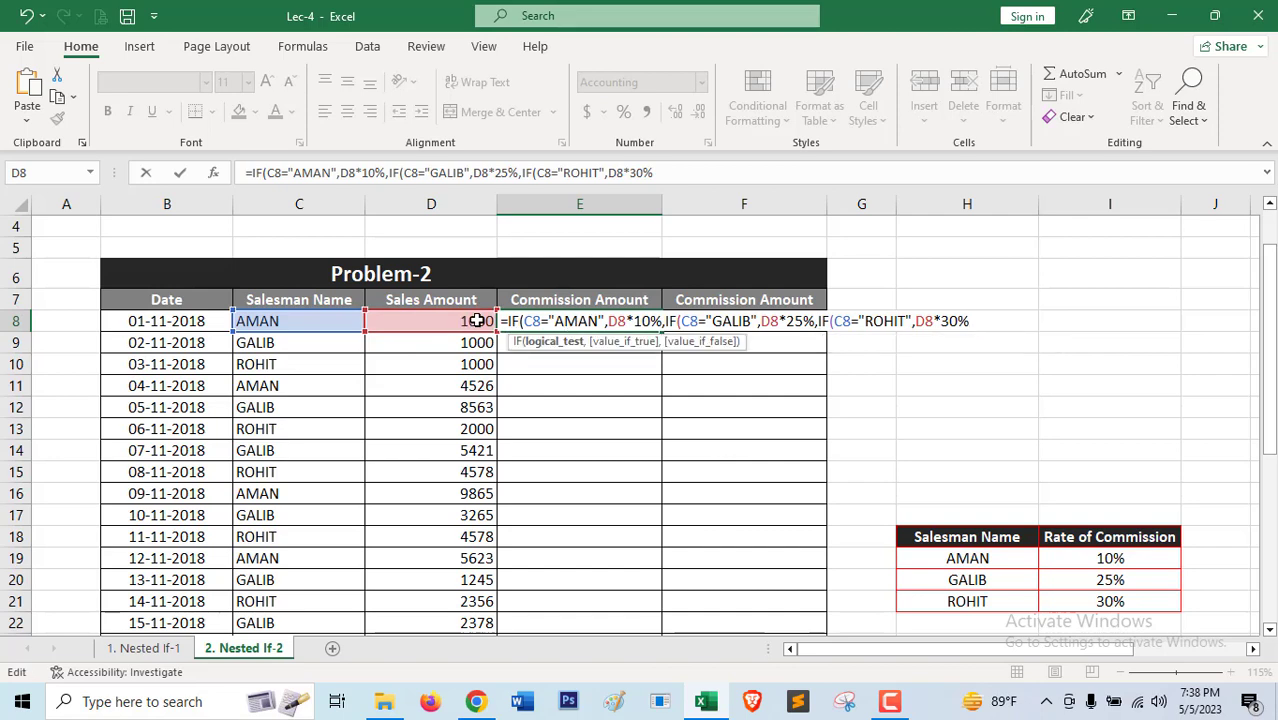
left_click(722, 321)
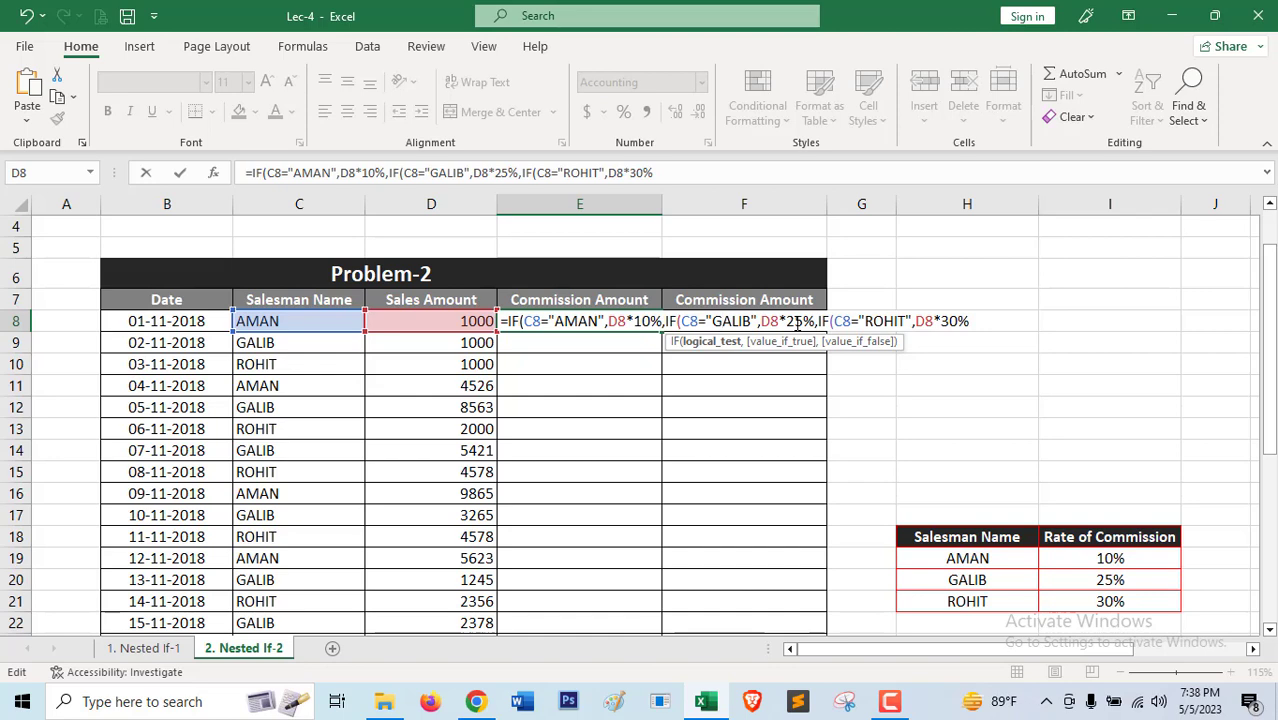
left_click(873, 322)
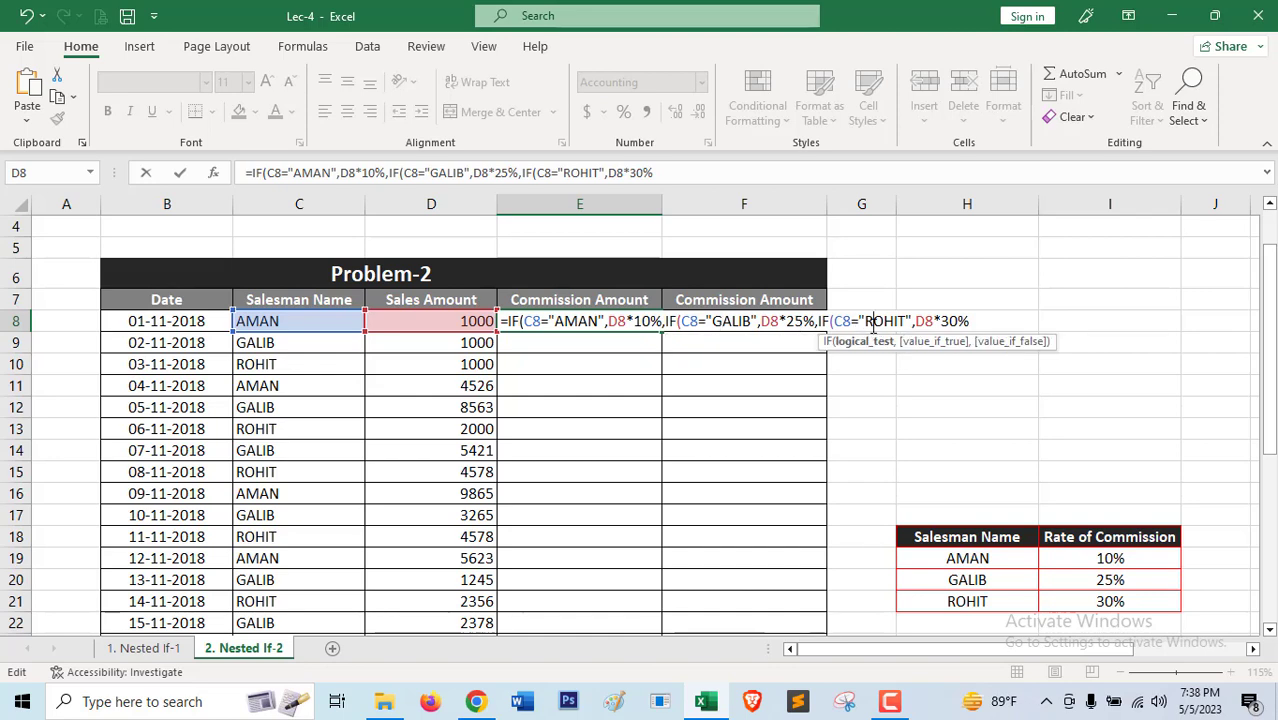
left_click(981, 322)
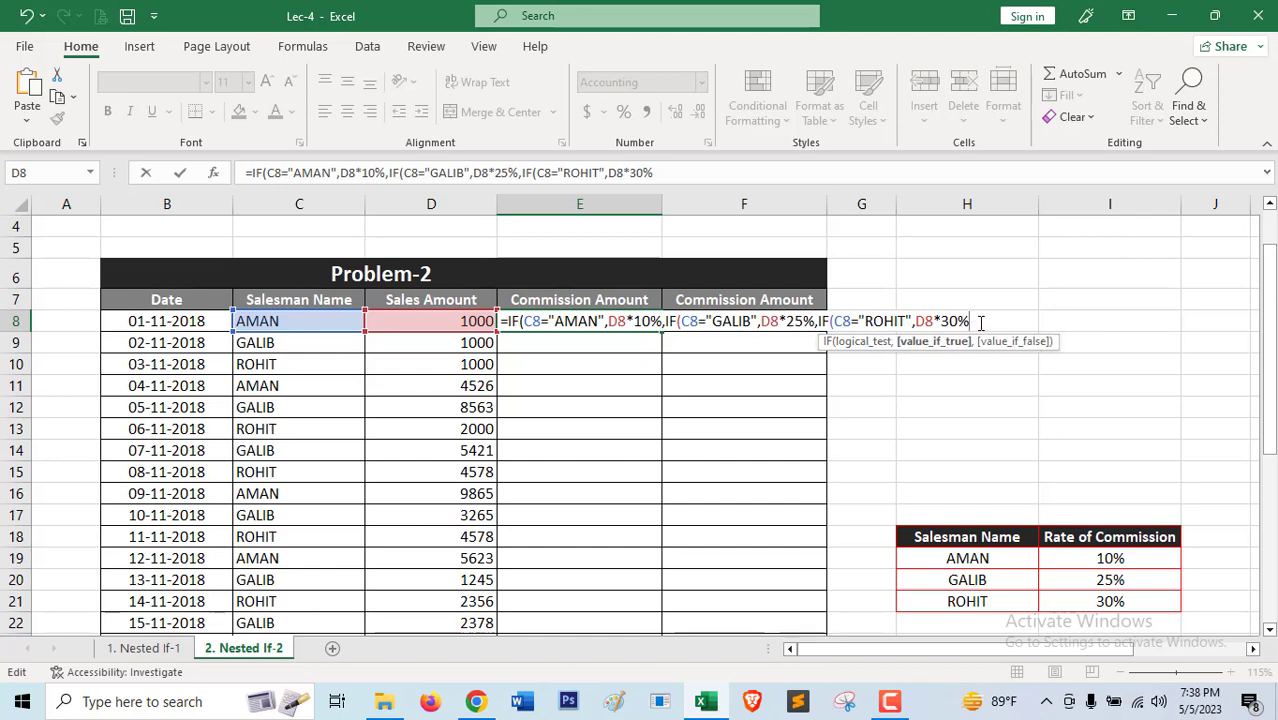
type(")))")
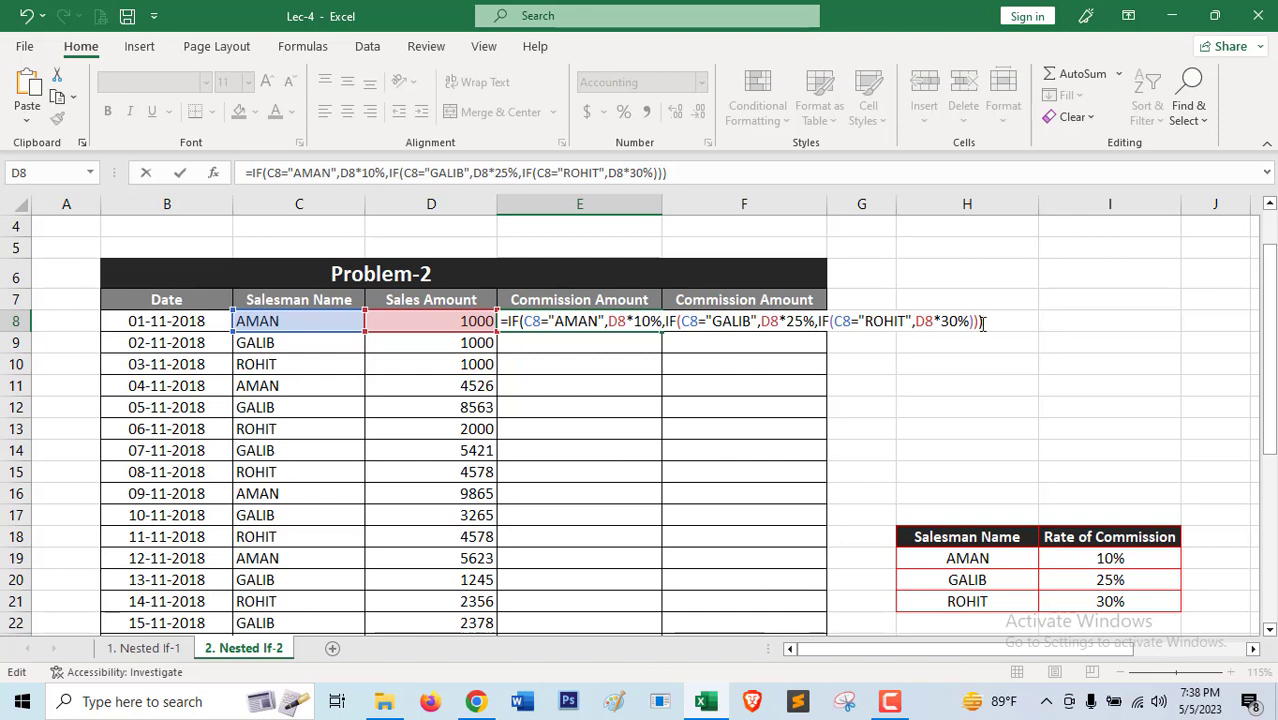
key("Return")
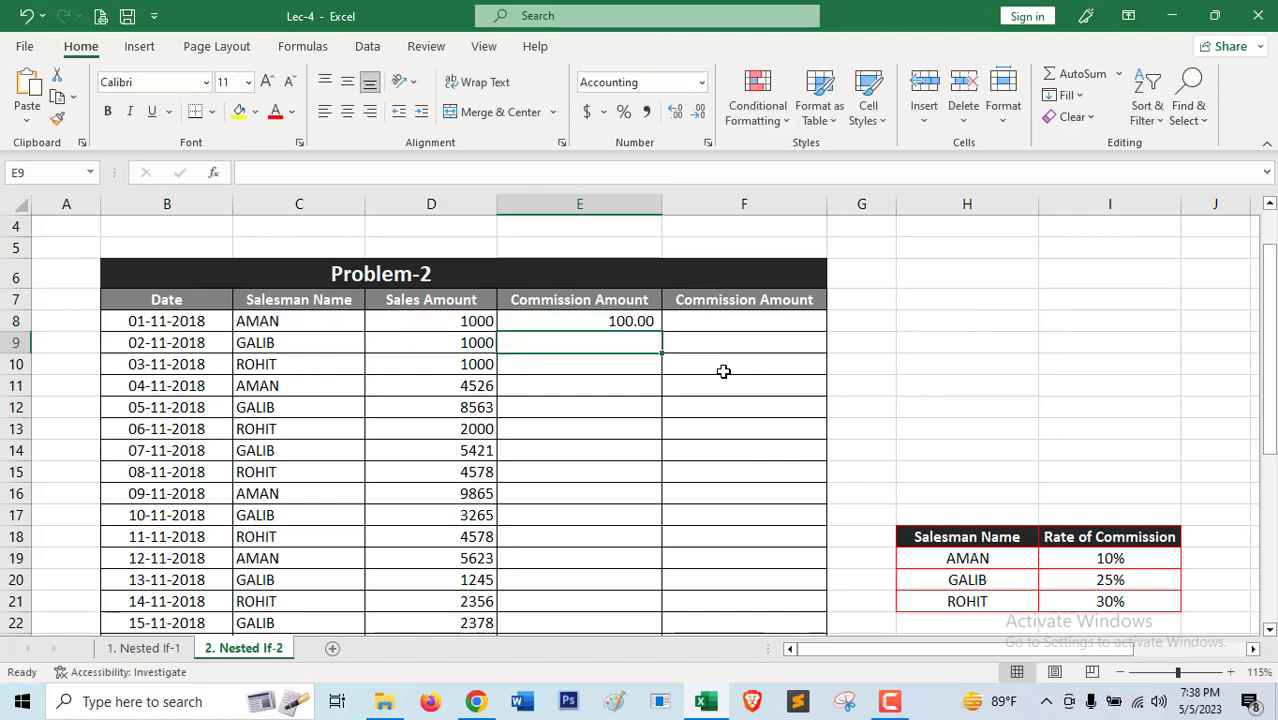
Step: Fill the E8 commission formula down through the remaining rows of the table and look over the filled column
left_click(571, 322)
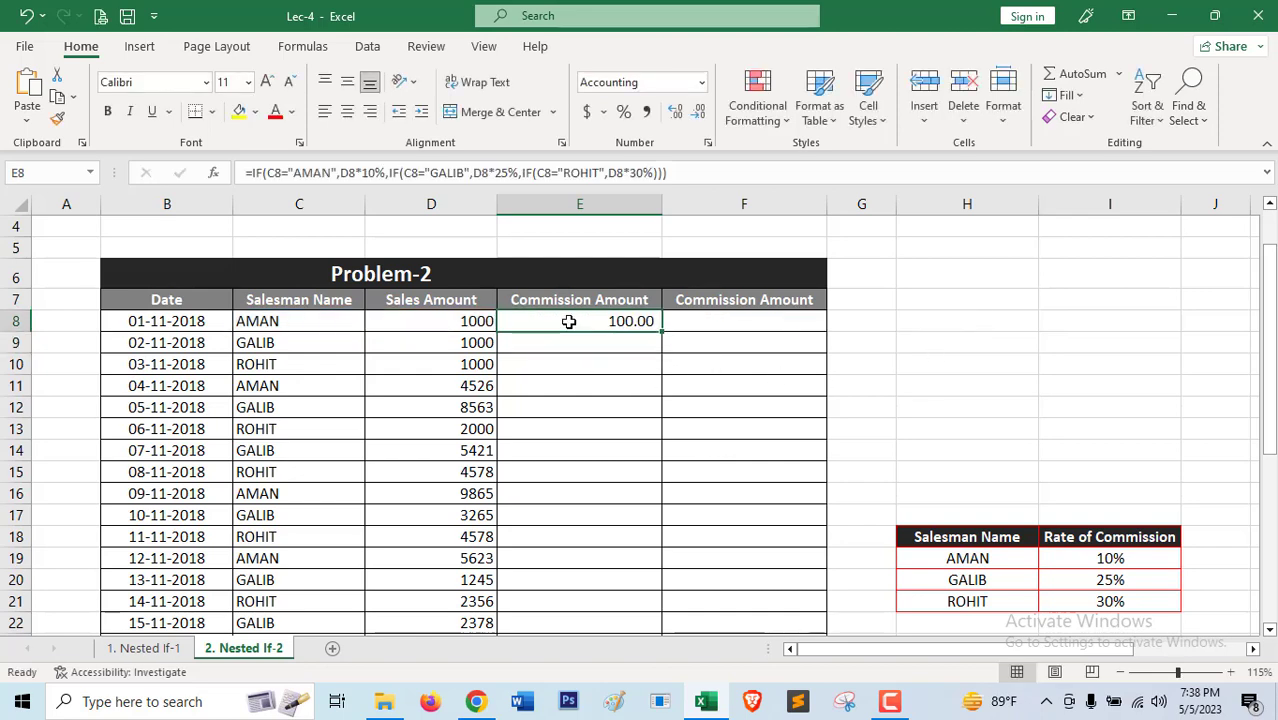
double_click(662, 332)
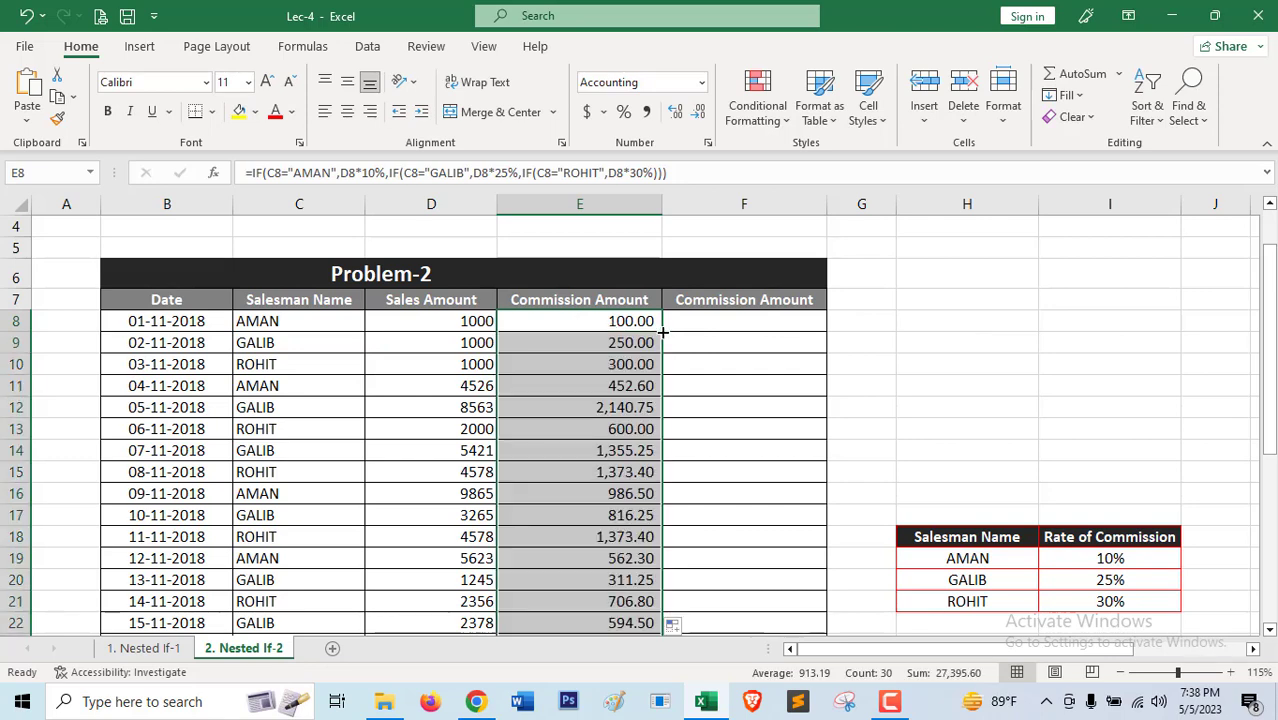
scroll(655, 500, "down", 8)
scroll(662, 505, "up", 6)
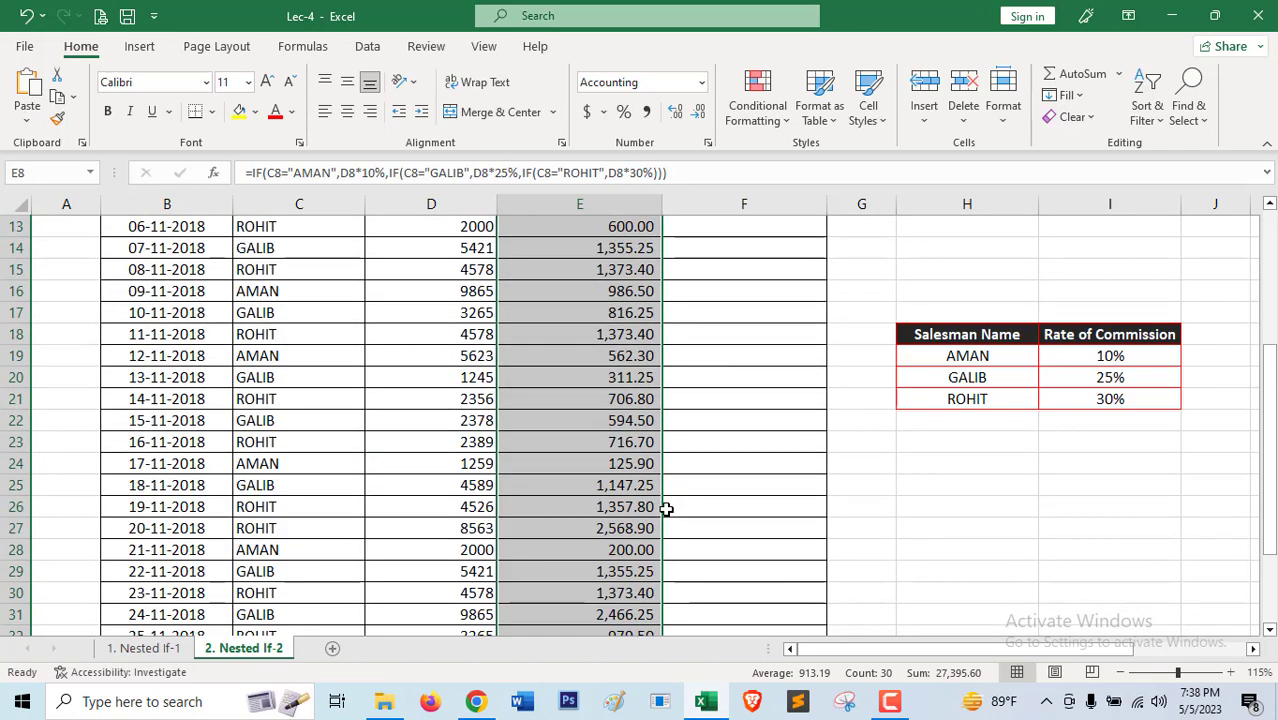
Step: Start an IFS formula in F8 that returns D8*10% when C8 equals the first listed salesman's name in quotation marks
scroll(666, 509, "up", 3)
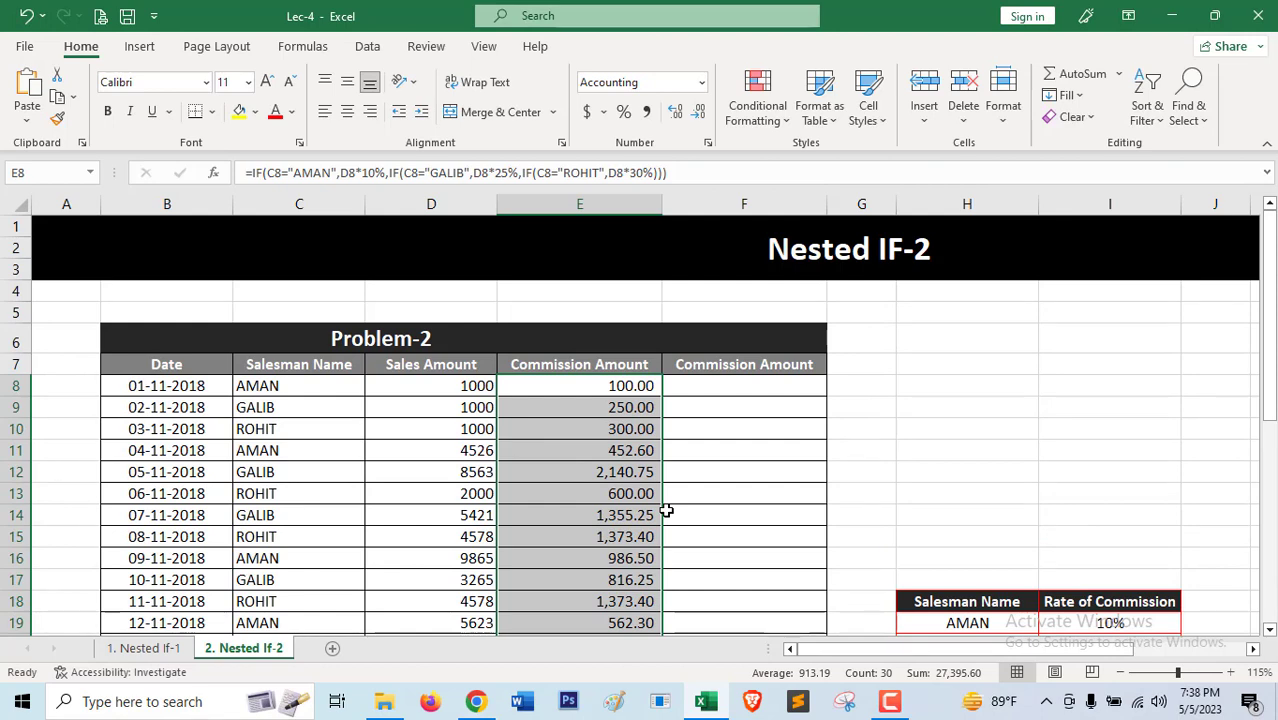
left_click(706, 395)
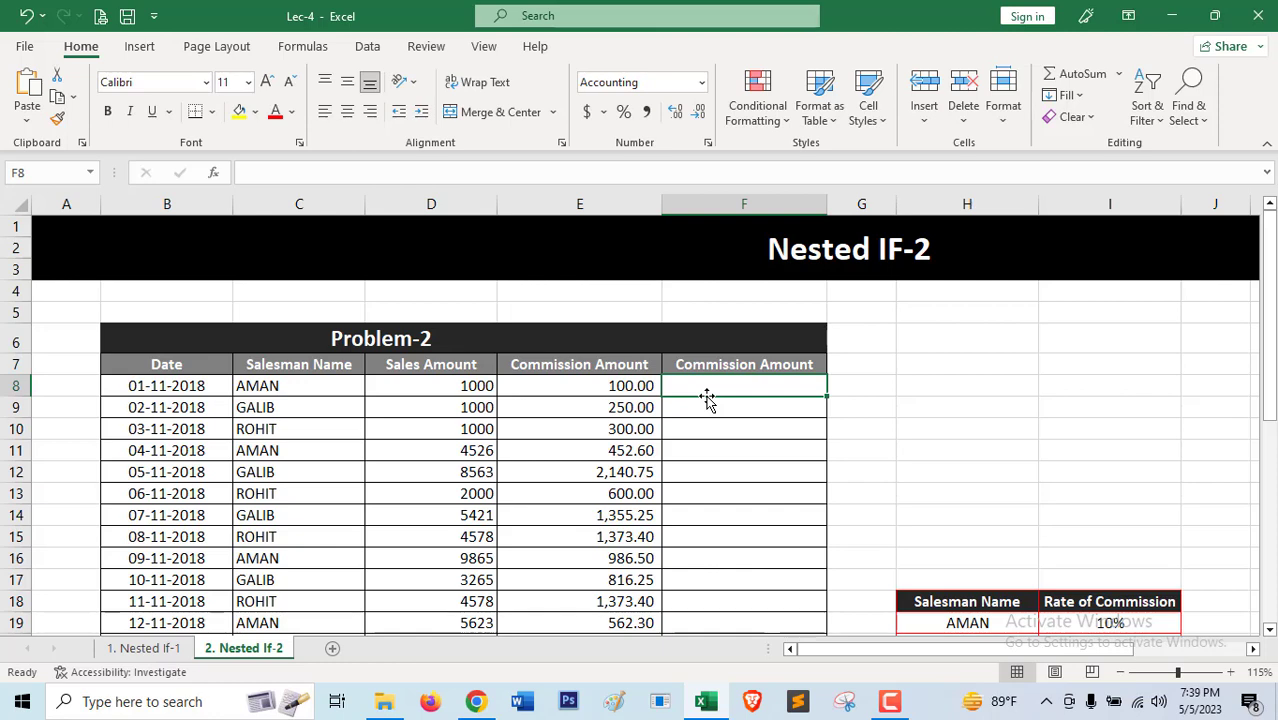
type("=")
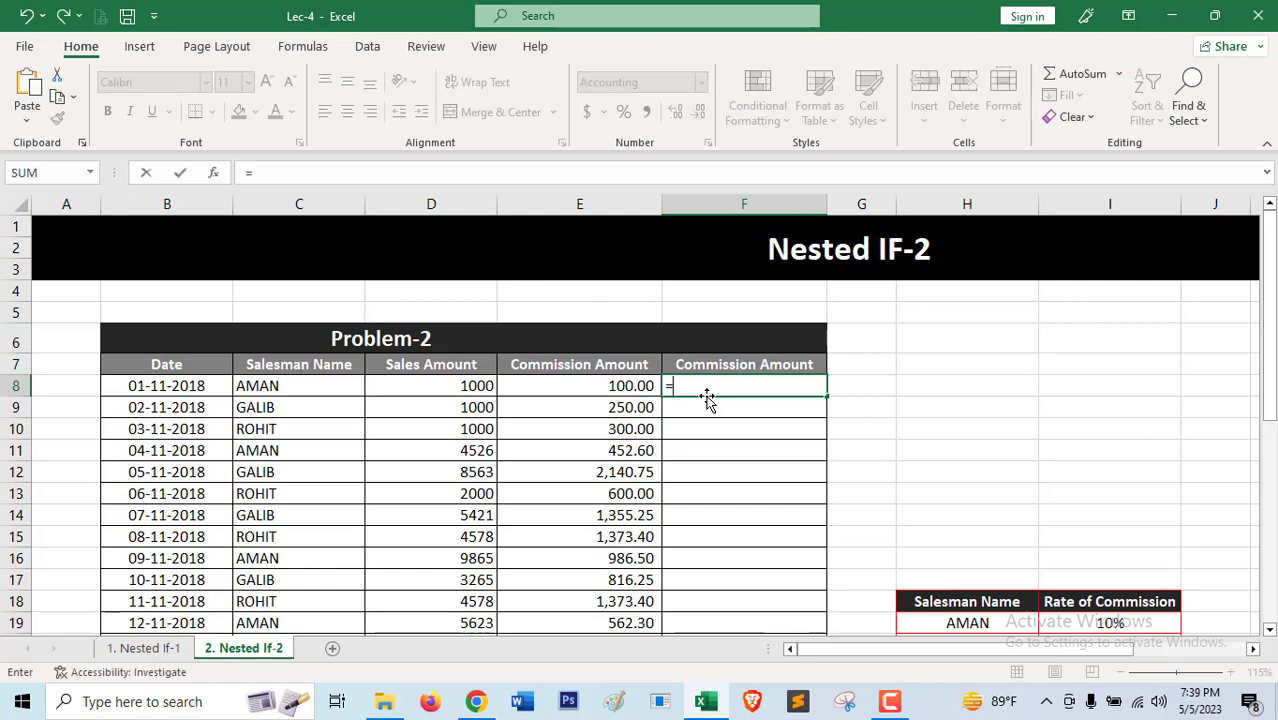
type("IFS(")
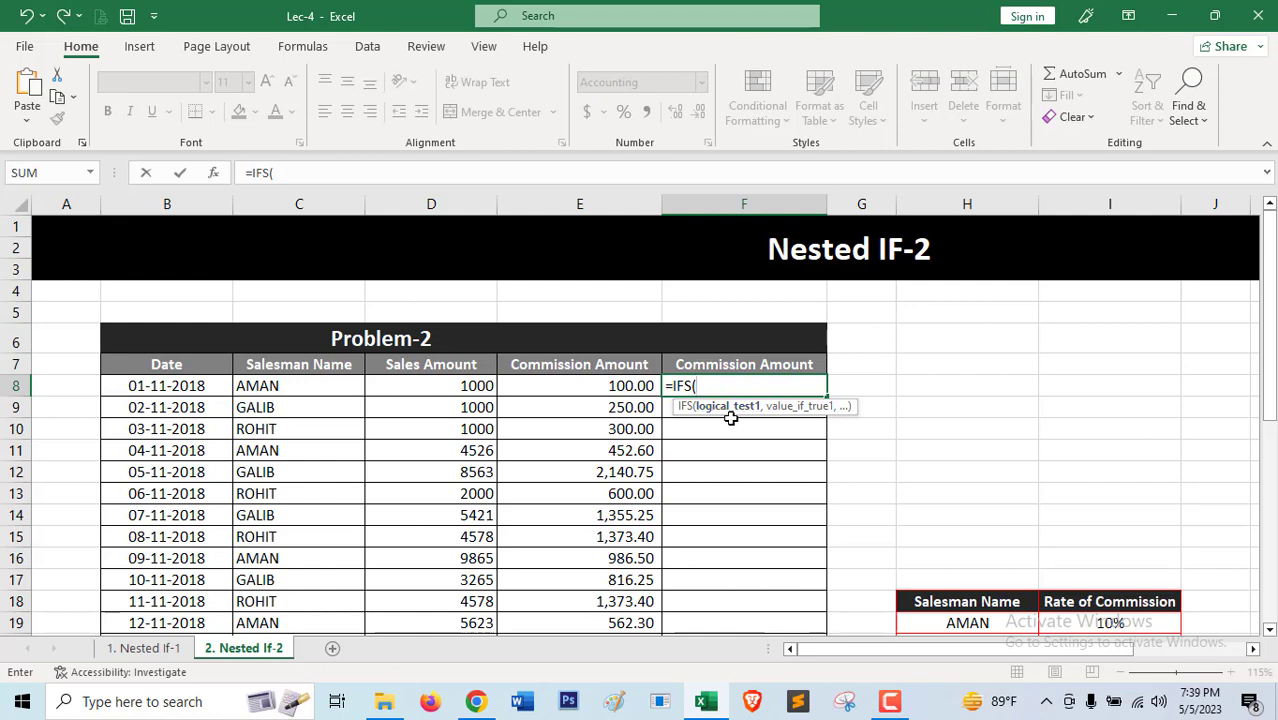
left_click(300, 387)
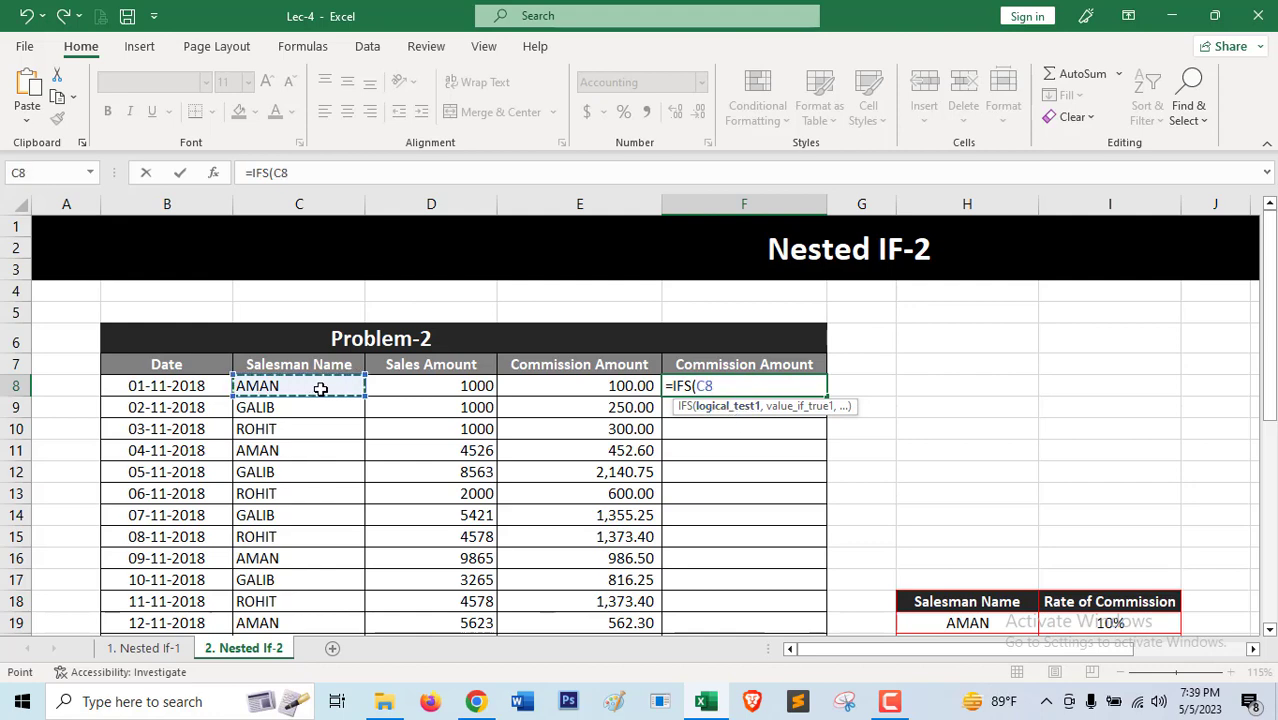
type("=\"AMAN\",")
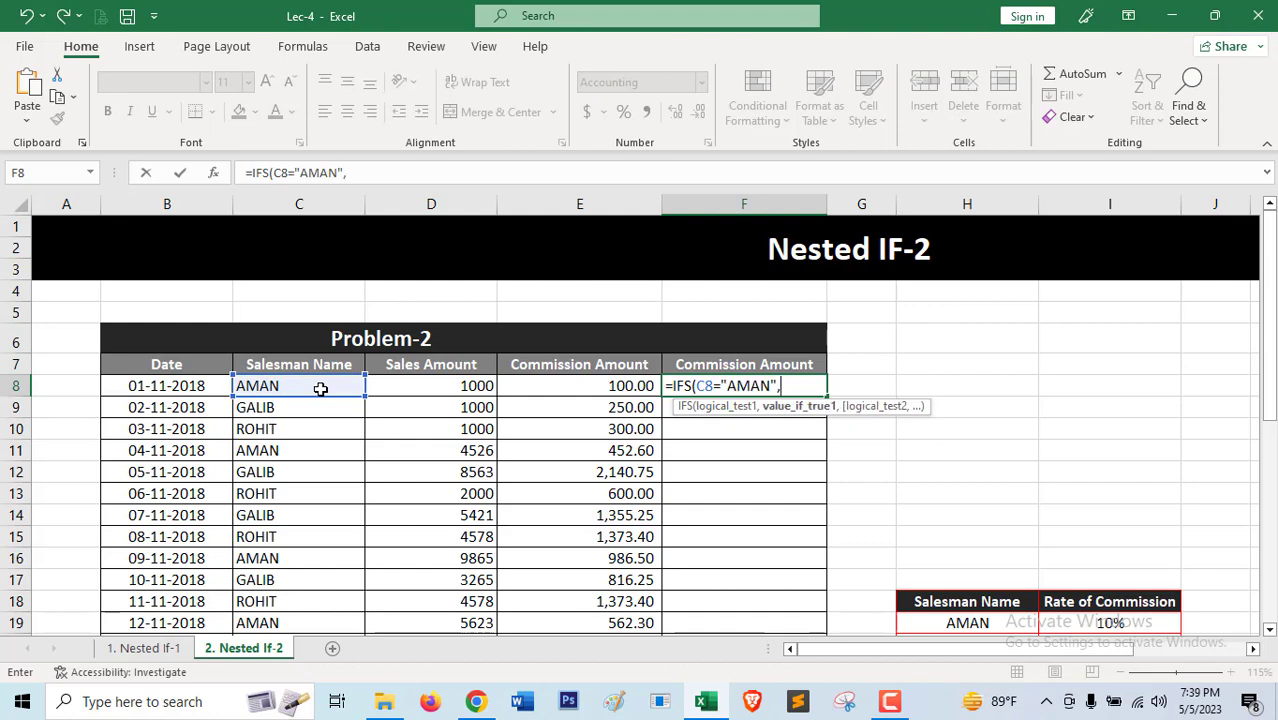
left_click(440, 388)
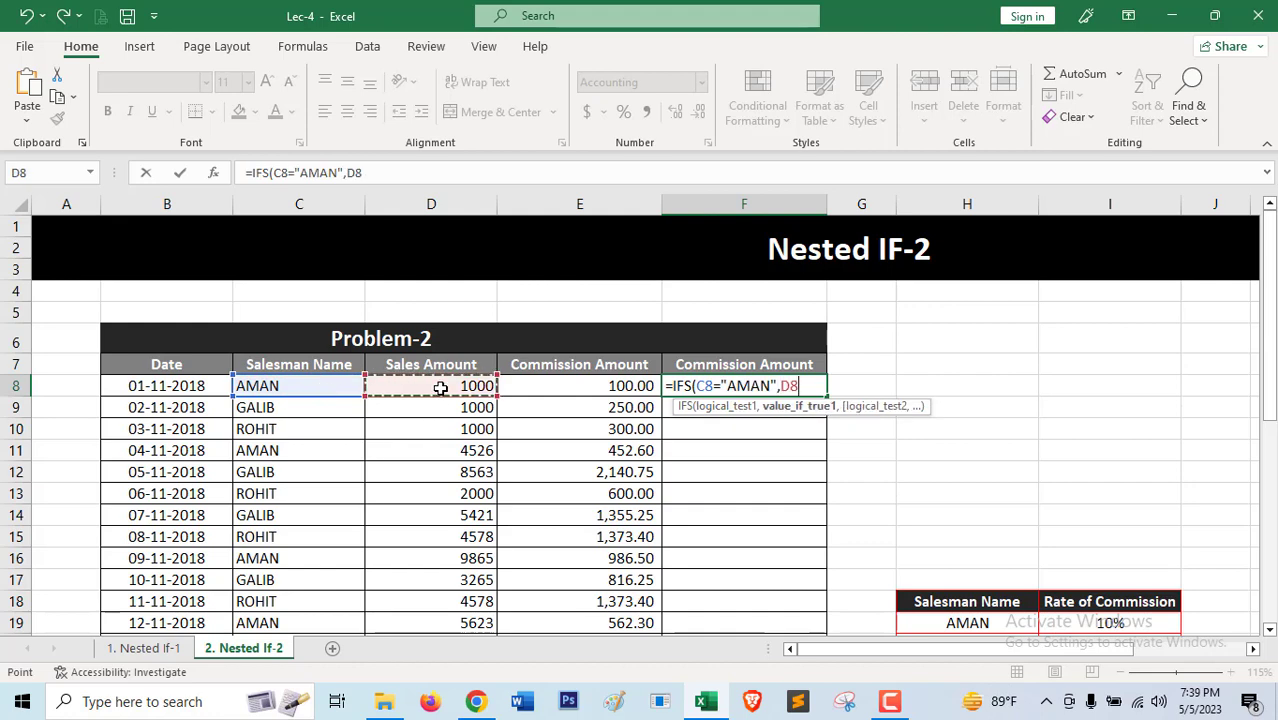
type("*10%,")
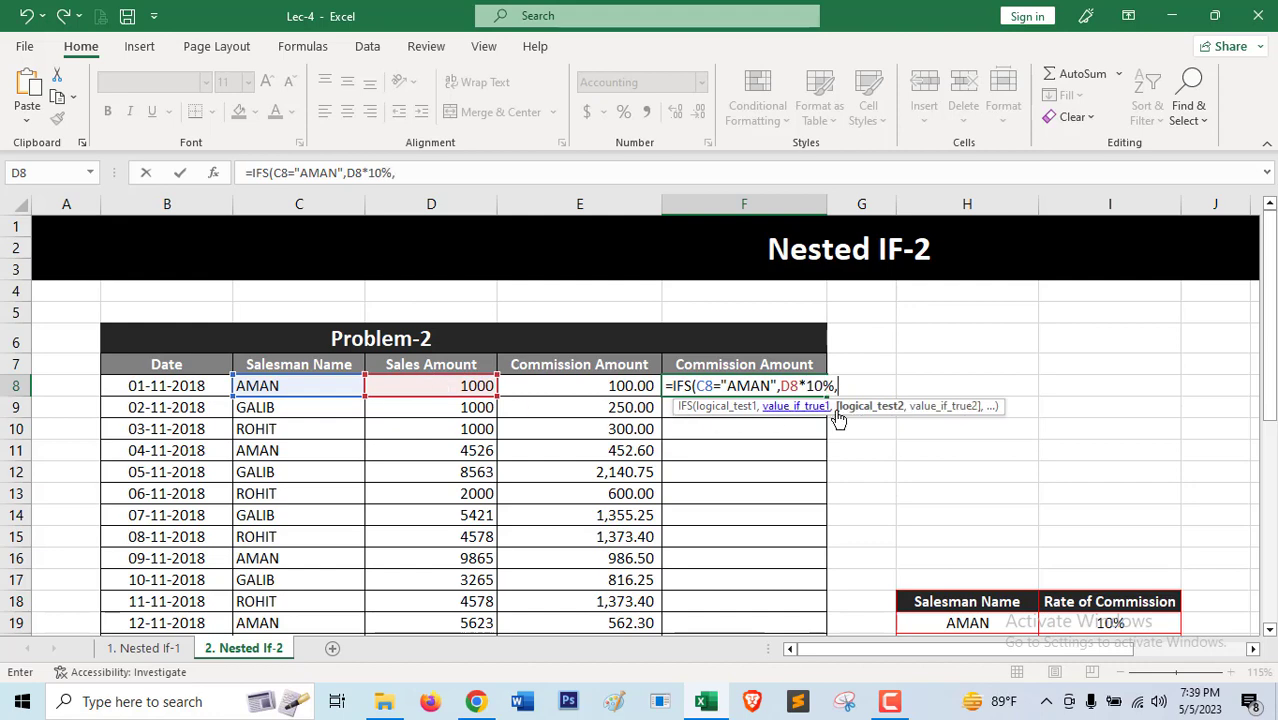
Step: Add a second condition to the F8 IFS formula, returning D8*25% when C8 equals the second listed salesman's name
left_click(283, 389)
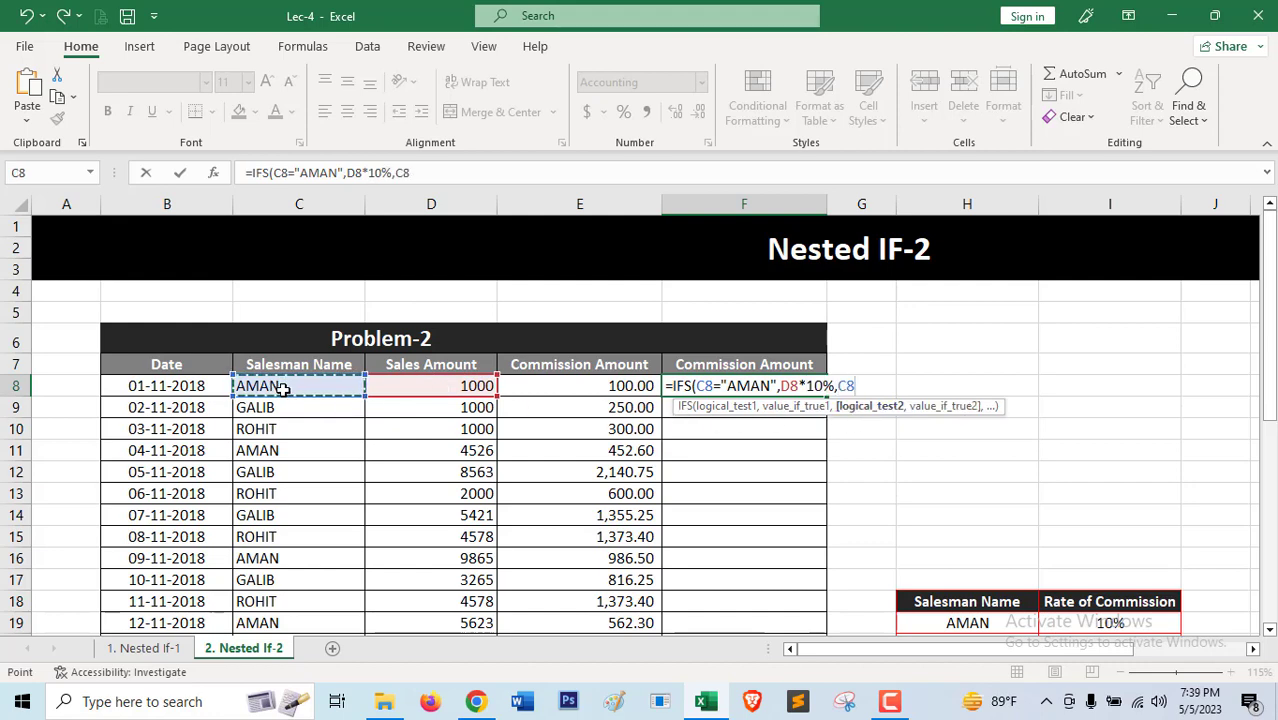
type("=\"GALIB\"")
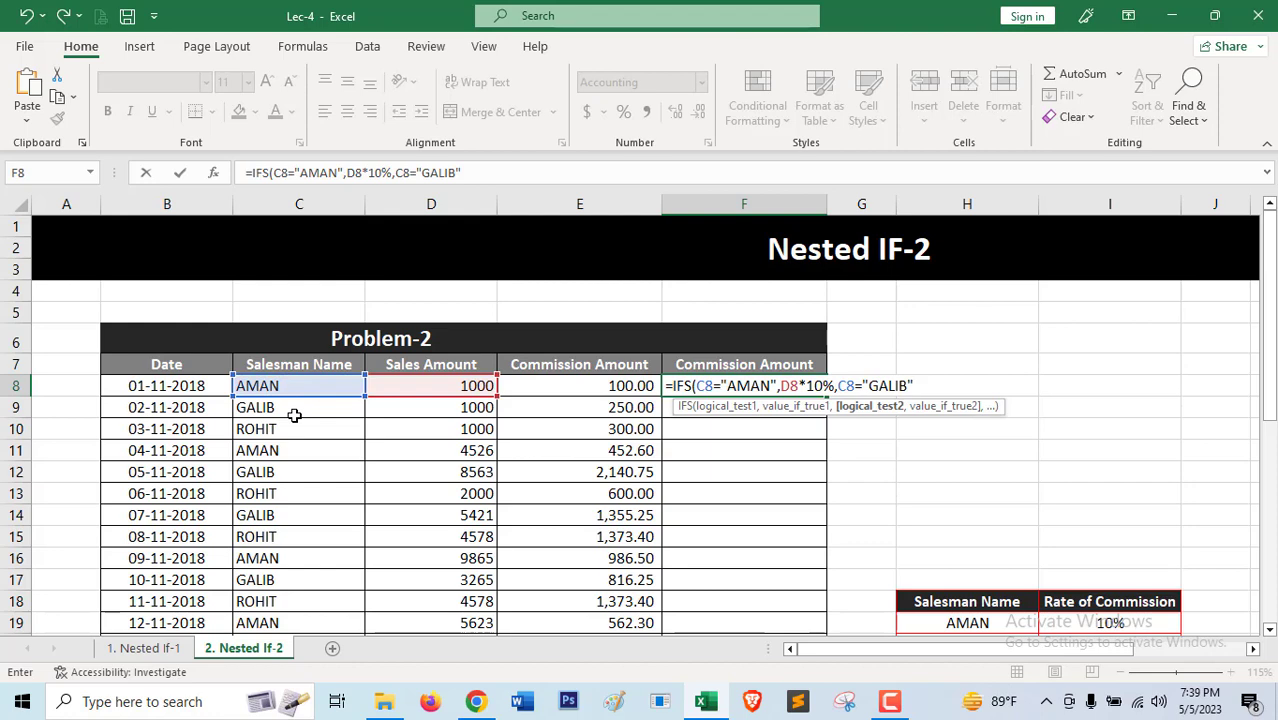
type(",")
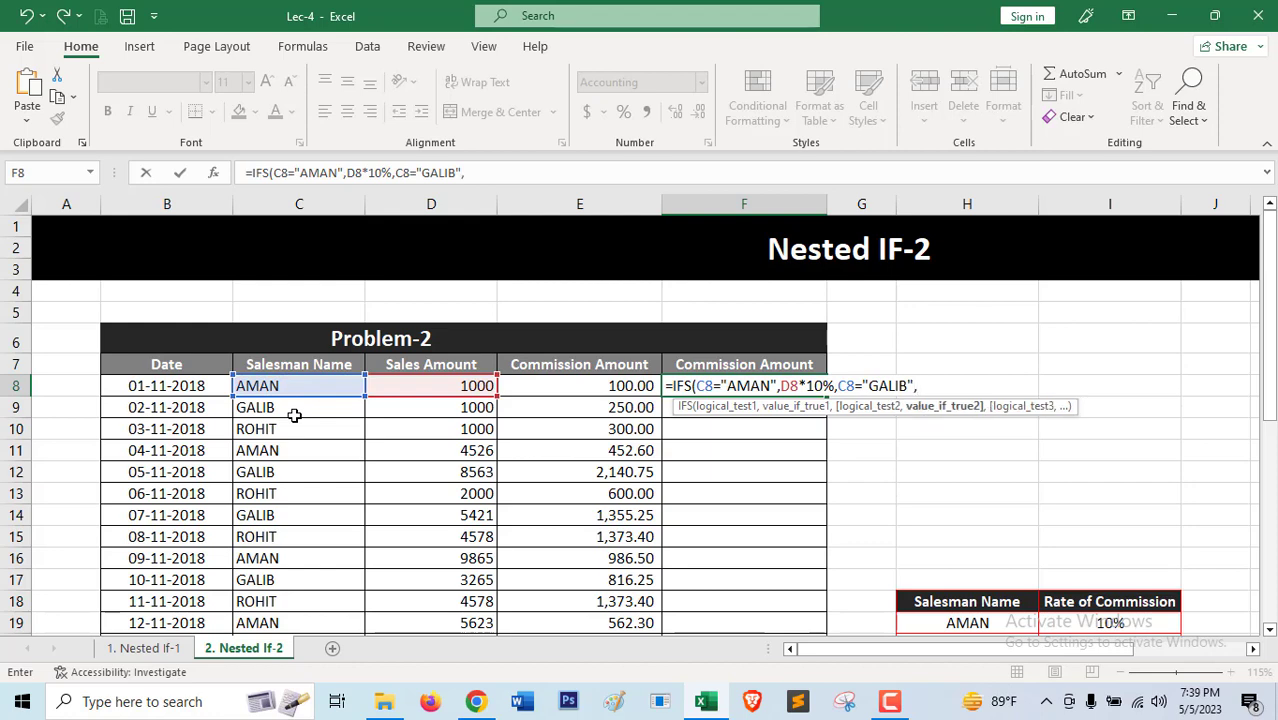
left_click(448, 389)
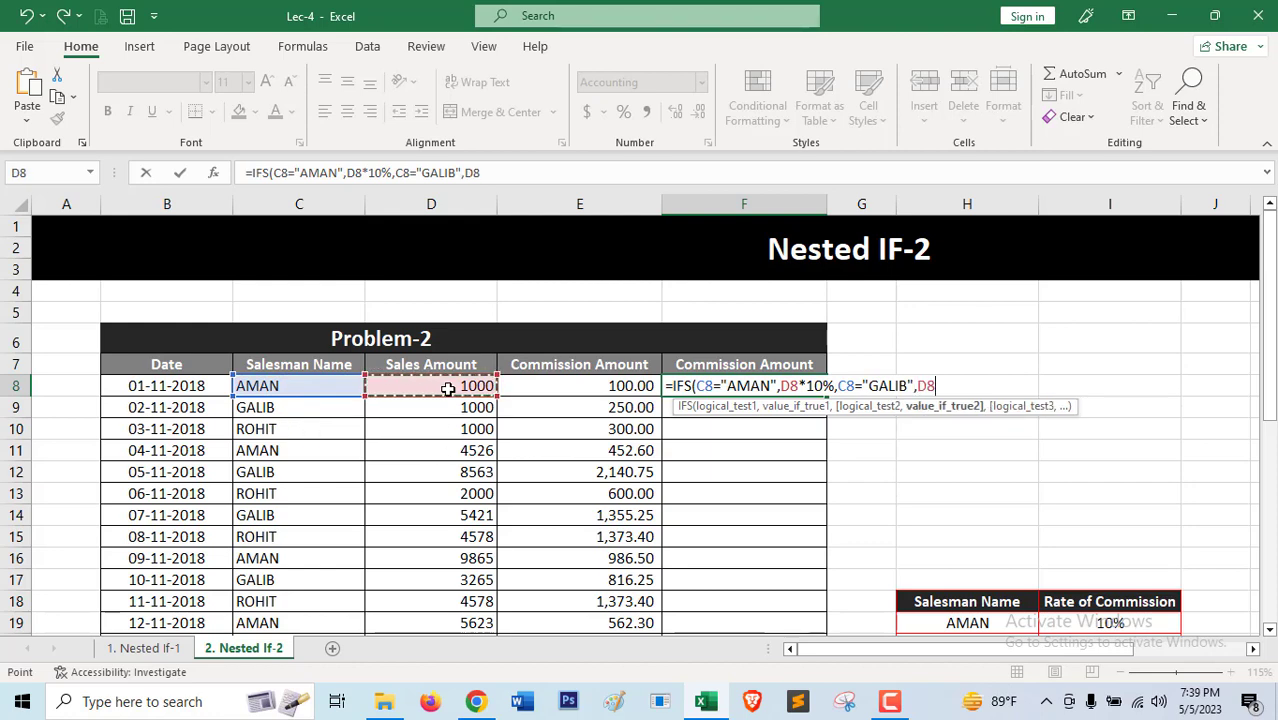
type("*25%,")
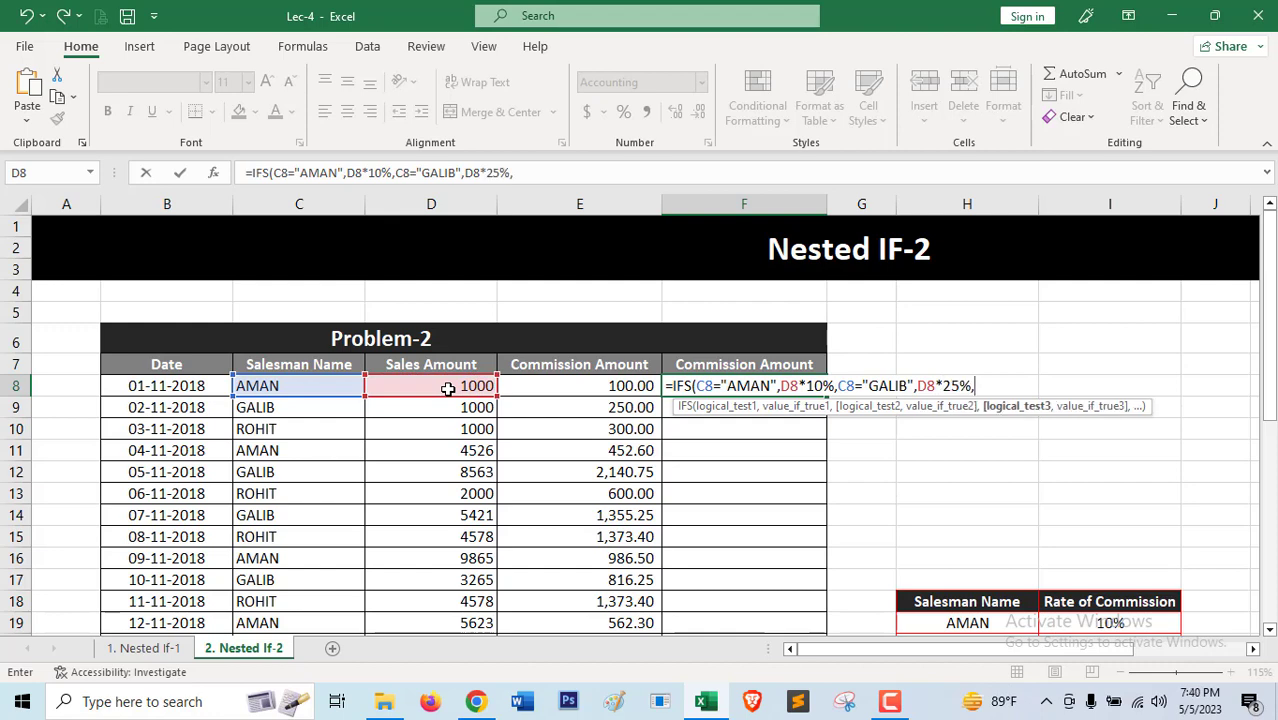
Step: Add a third condition to the F8 IFS formula, returning D8*30% when C8 equals the third listed salesman's name
left_click(330, 390)
type("=")
type("\"ROHIT\"")
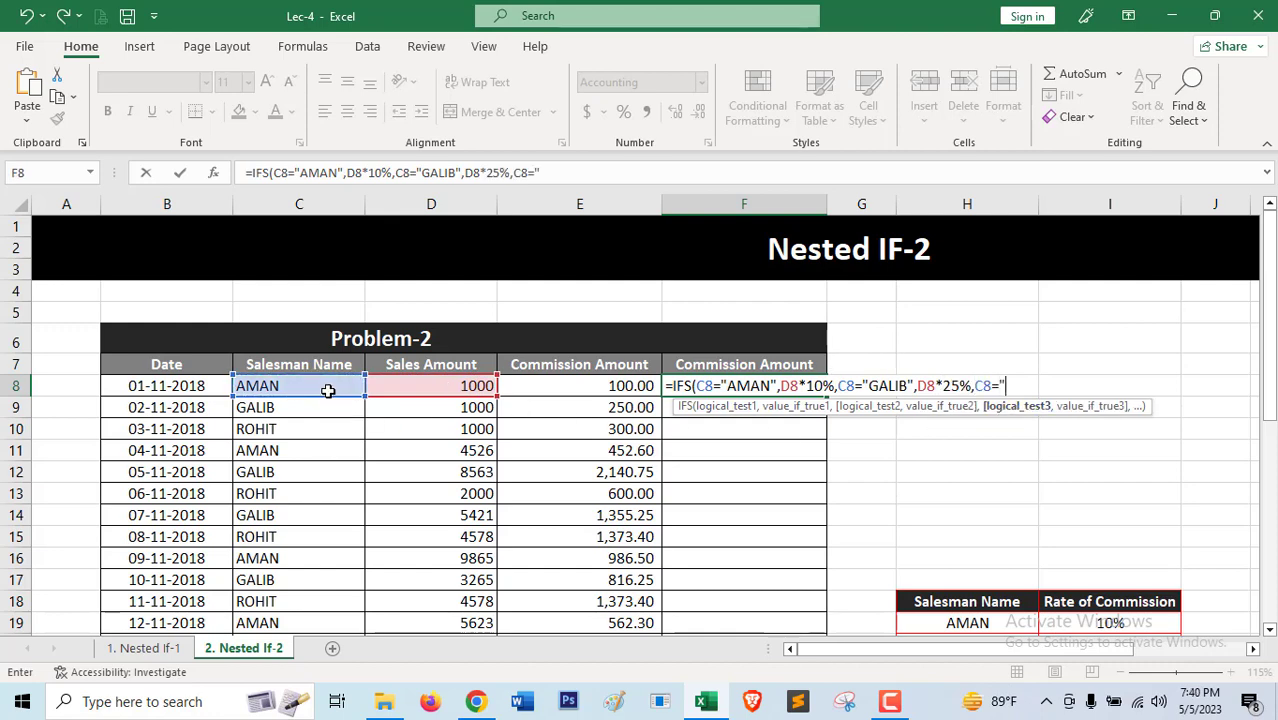
type(",")
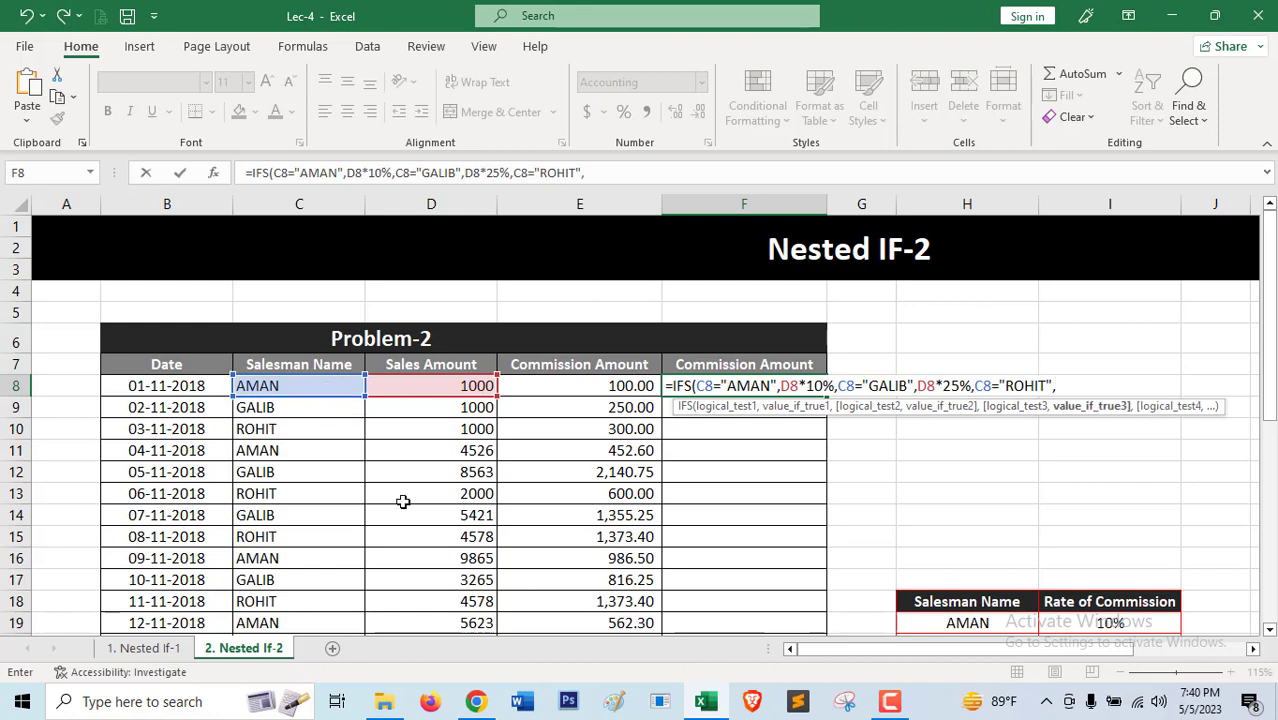
left_click(461, 389)
type("*")
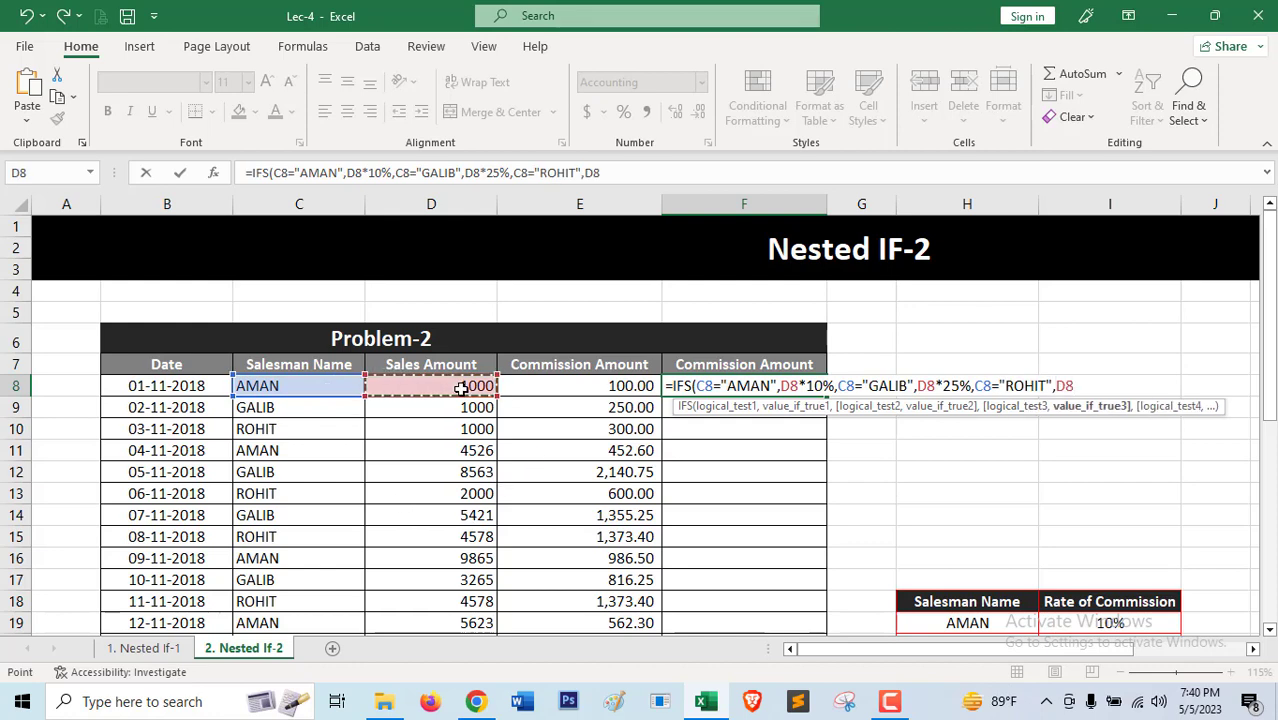
scroll(334, 559, "down", 1)
type("30%")
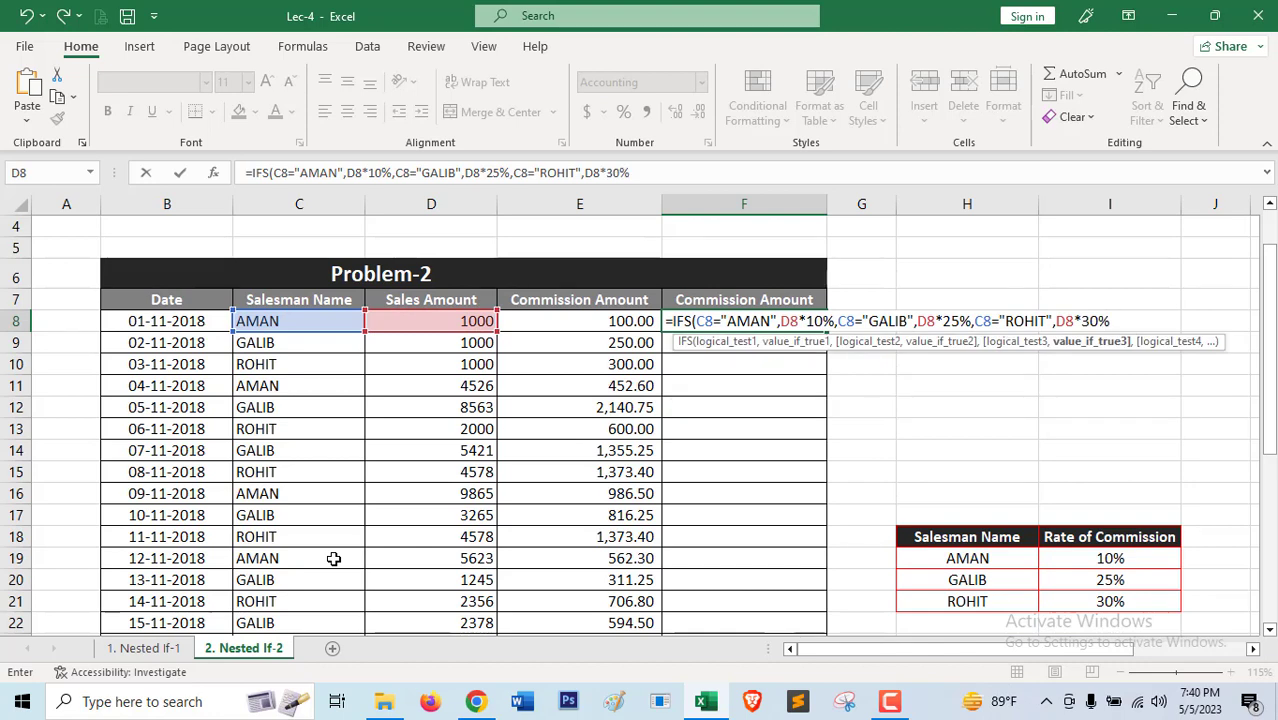
Step: Close and enter the IFS formula in F8, and fill it down through the remaining rows of the table
type(")")
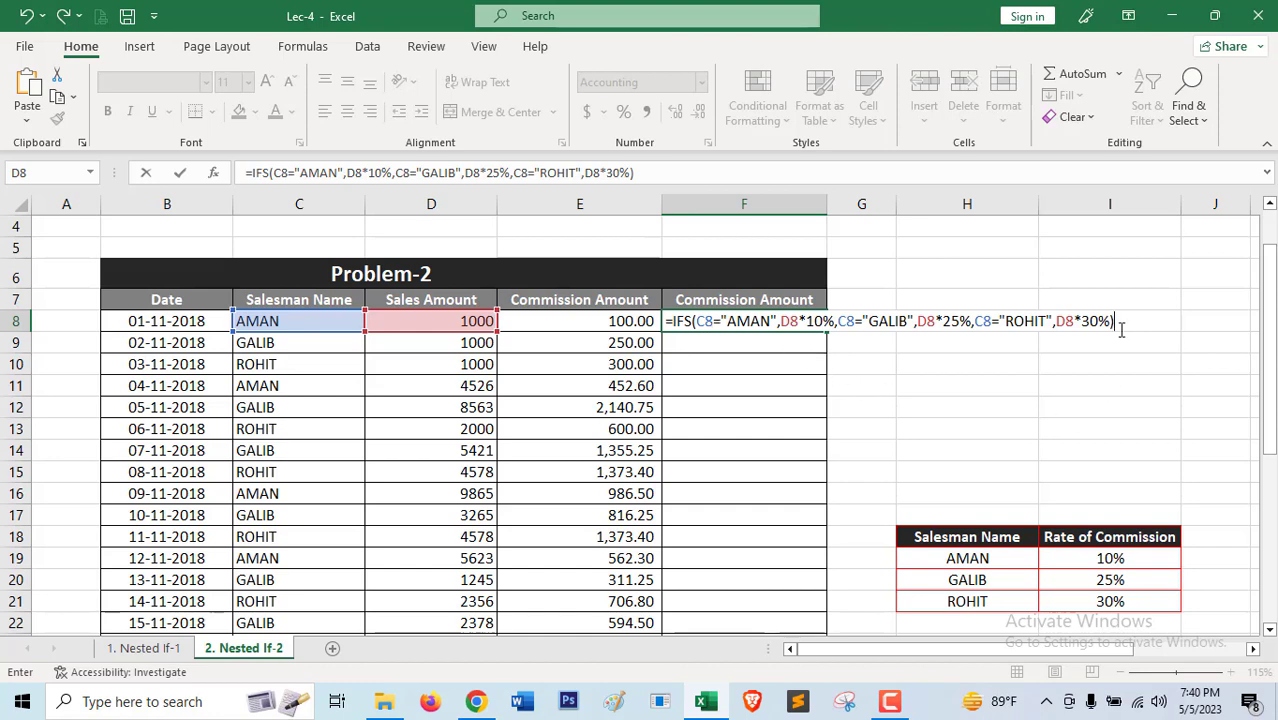
key("ctrl+Return")
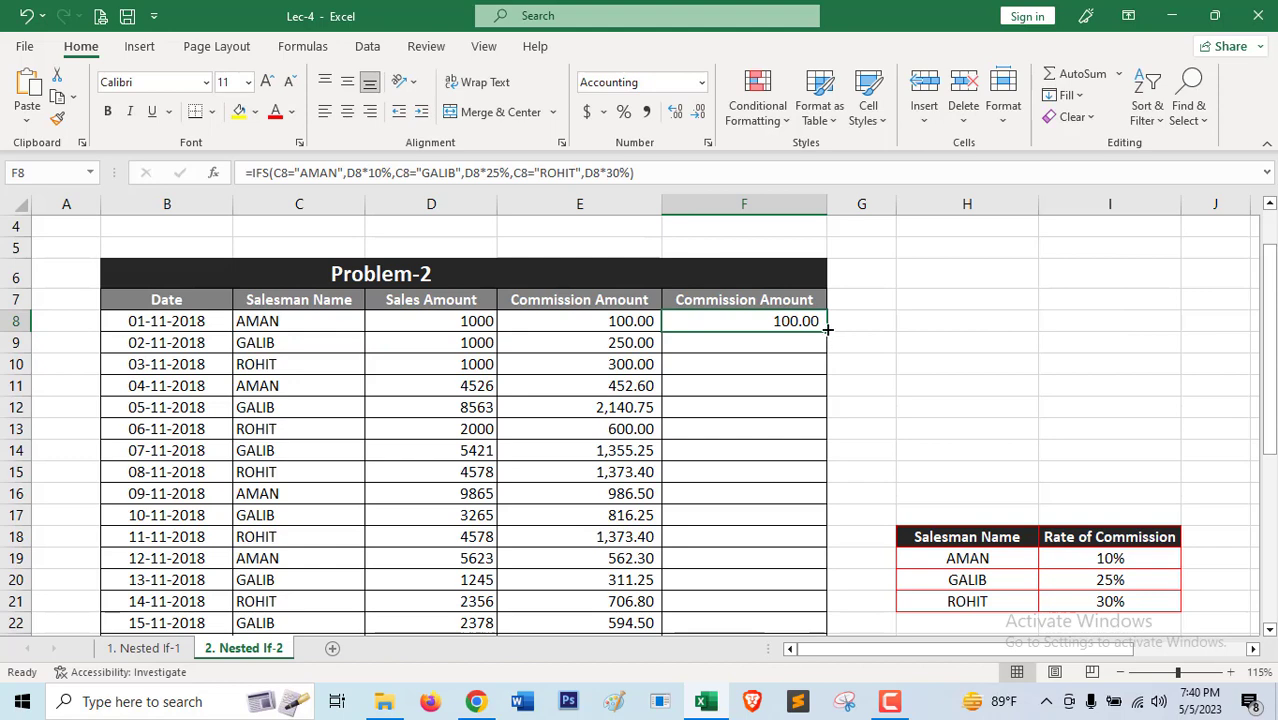
double_click(827, 329)
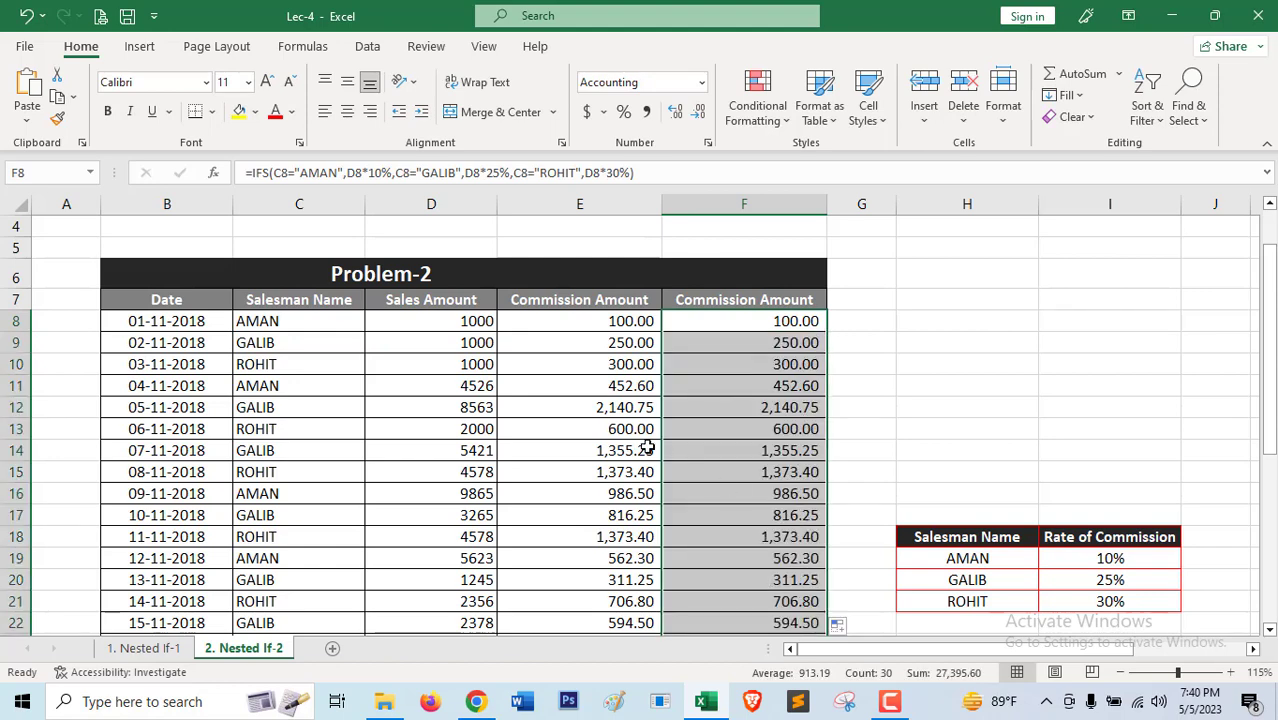
left_click(862, 343)
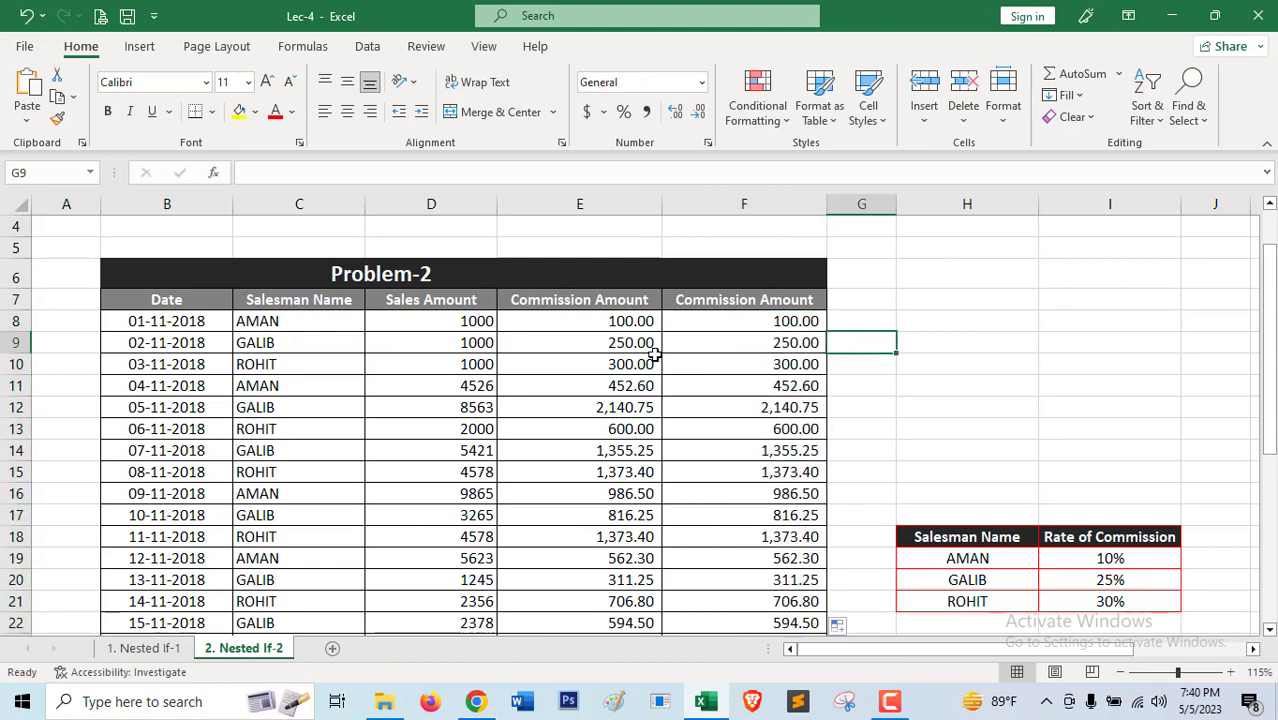